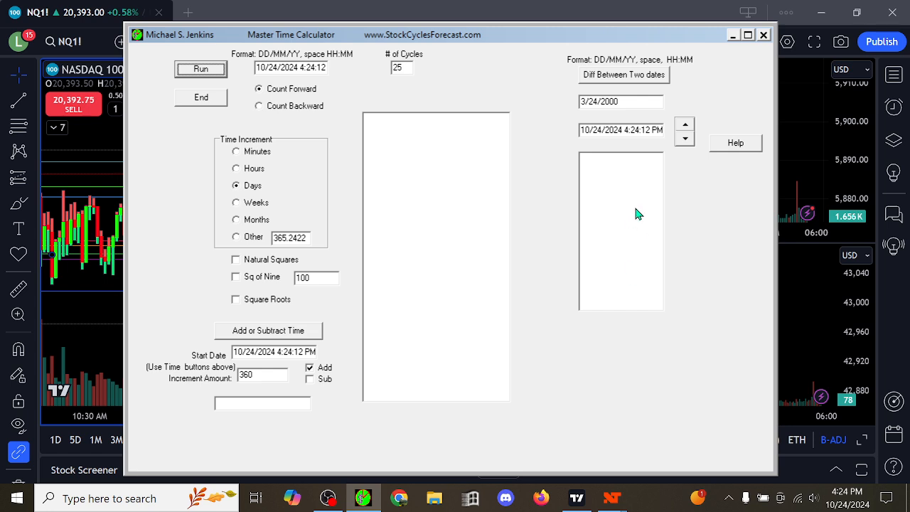
# Calculate the time difference between 3/24/2000 and 10/24/2024 4:24:12 PM.
pyautogui.click(619, 102)
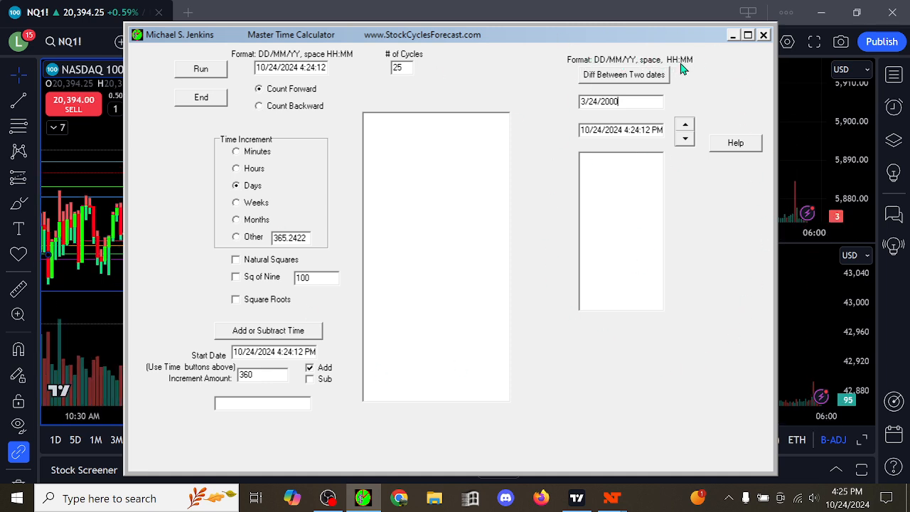
pyautogui.moveTo(627, 101); pyautogui.dragTo(519, 100)
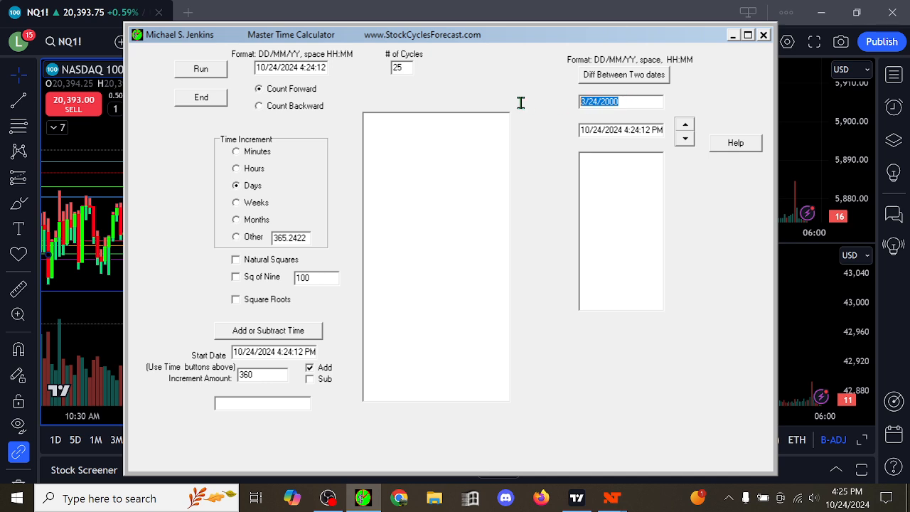
pyautogui.click(620, 75)
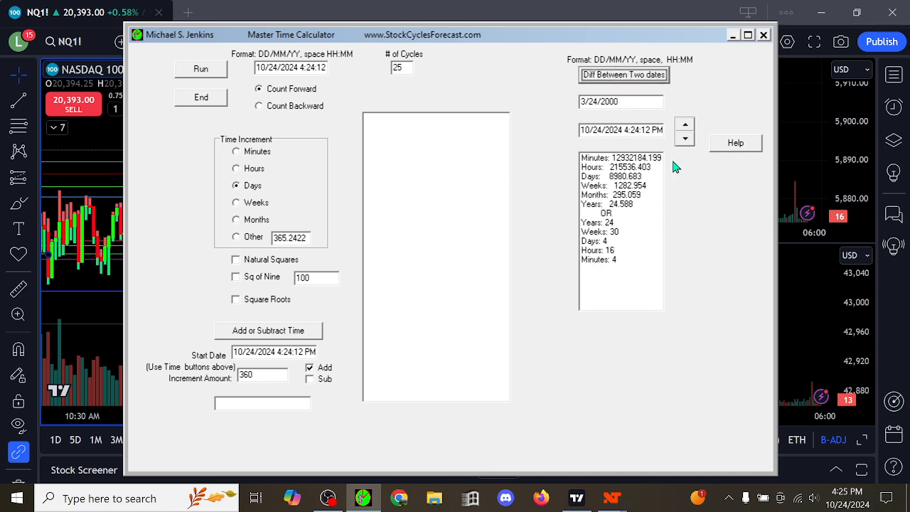
# Examine the two compared dates and their difference, both in separate time units and as the combined years-to-minutes breakdown.
pyautogui.moveTo(653, 130); pyautogui.dragTo(544, 122)
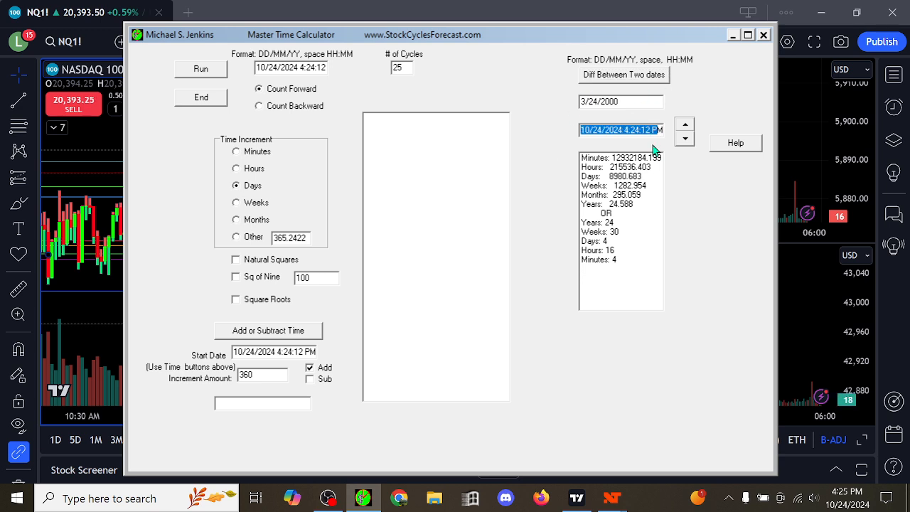
pyautogui.click(630, 101)
pyautogui.moveTo(635, 101); pyautogui.dragTo(540, 94)
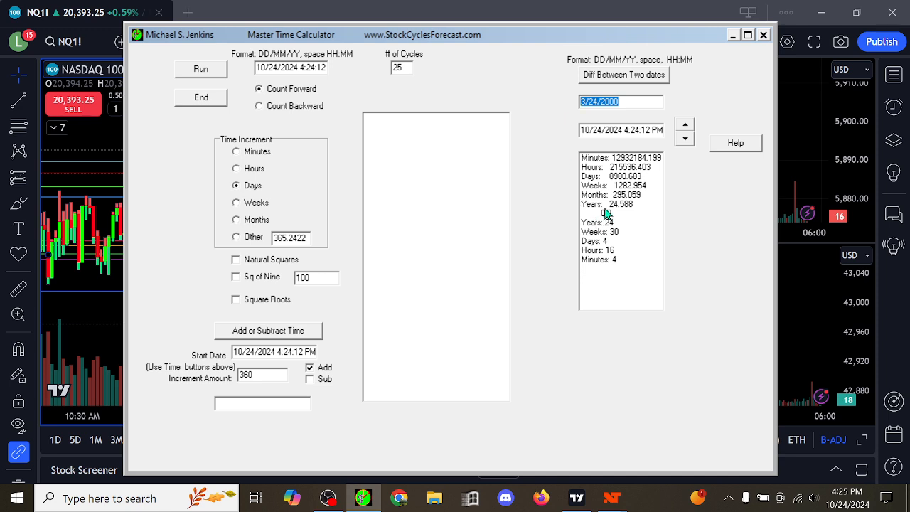
pyautogui.moveTo(616, 163); pyautogui.dragTo(613, 224)
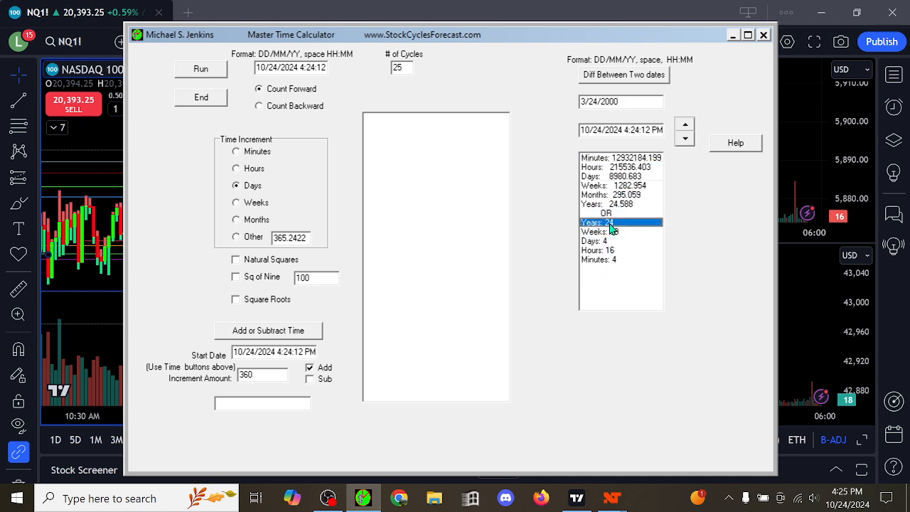
pyautogui.click(620, 235)
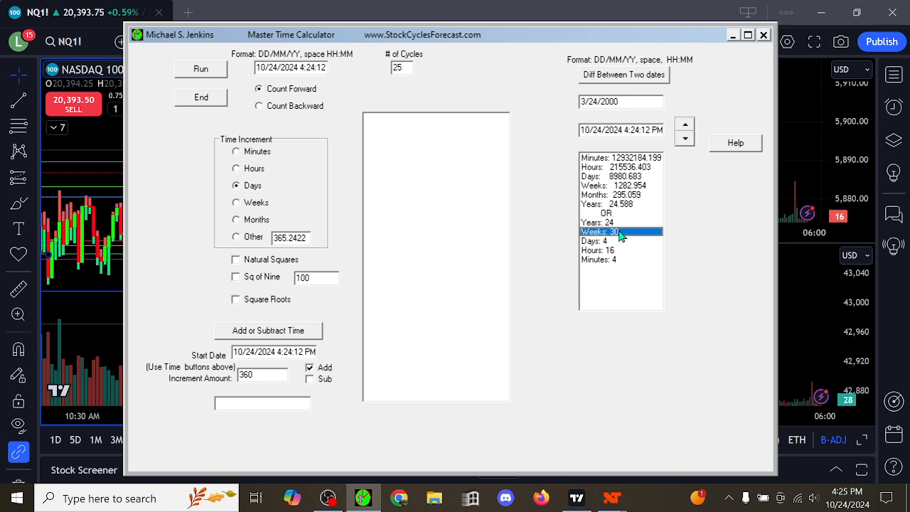
pyautogui.click(632, 242)
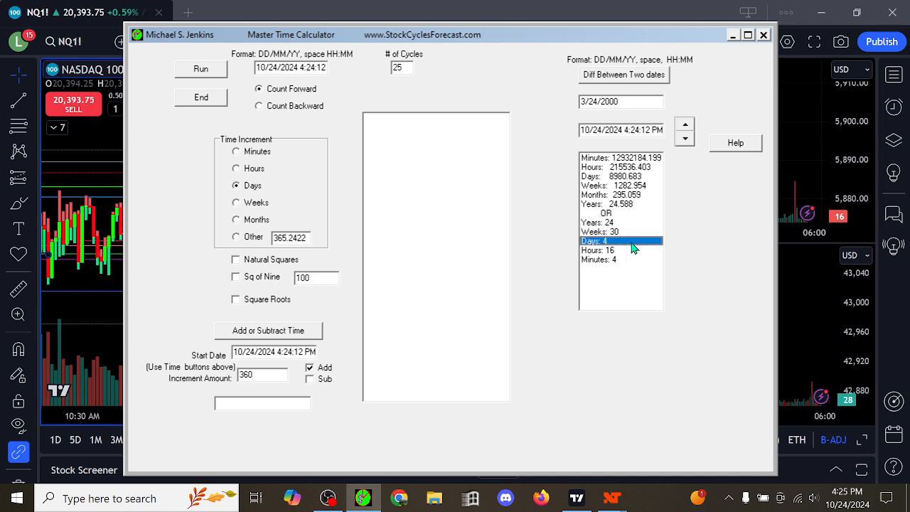
pyautogui.click(612, 250)
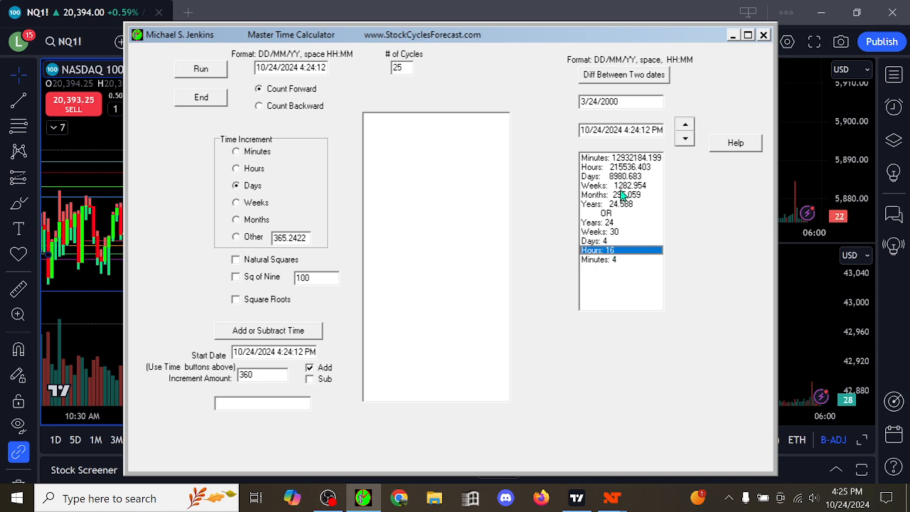
pyautogui.click(622, 188)
pyautogui.click(604, 222)
pyautogui.click(612, 233)
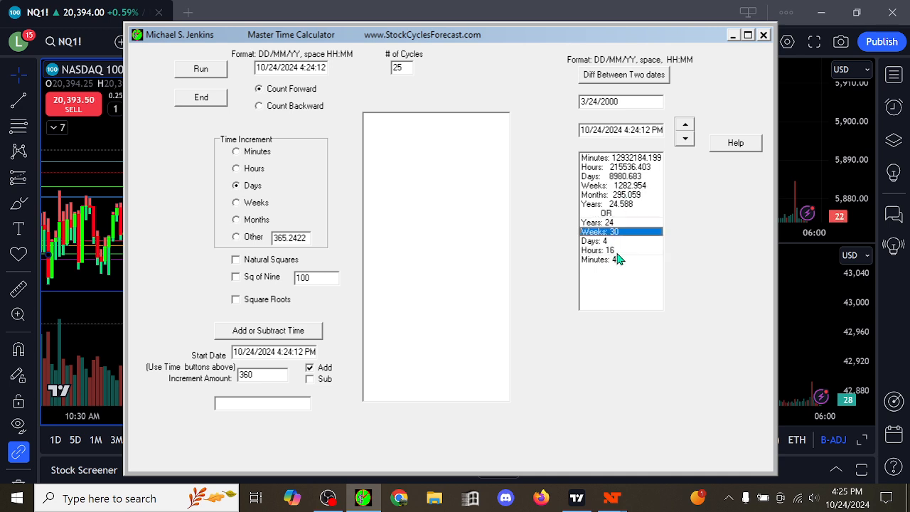
pyautogui.click(617, 254)
pyautogui.click(618, 261)
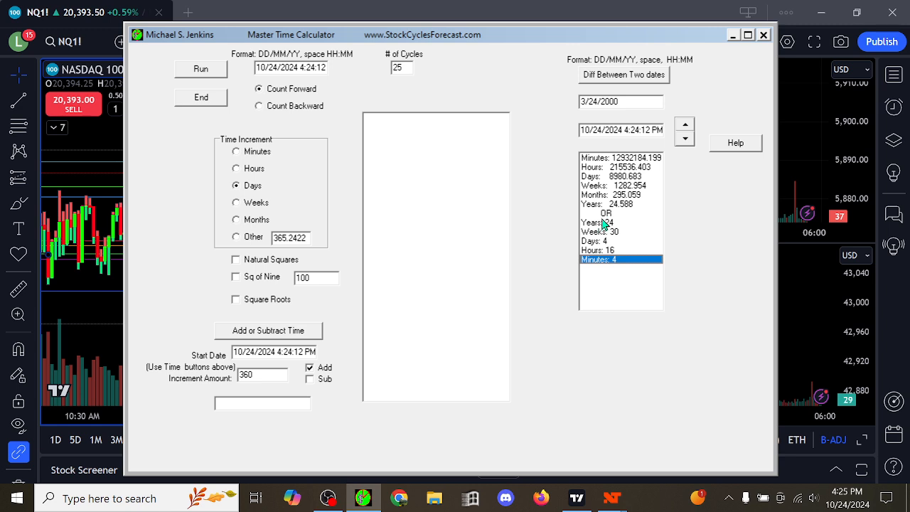
pyautogui.click(626, 225)
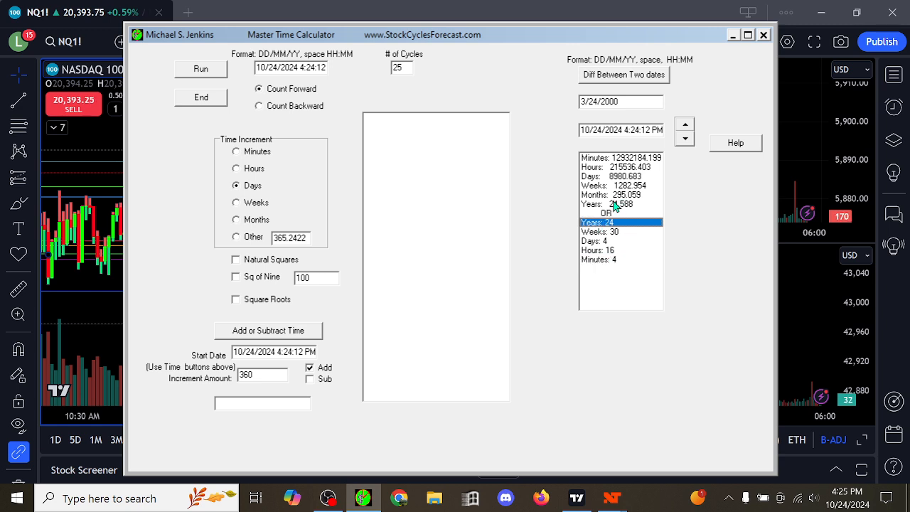
pyautogui.click(615, 205)
pyautogui.moveTo(623, 204); pyautogui.dragTo(617, 159)
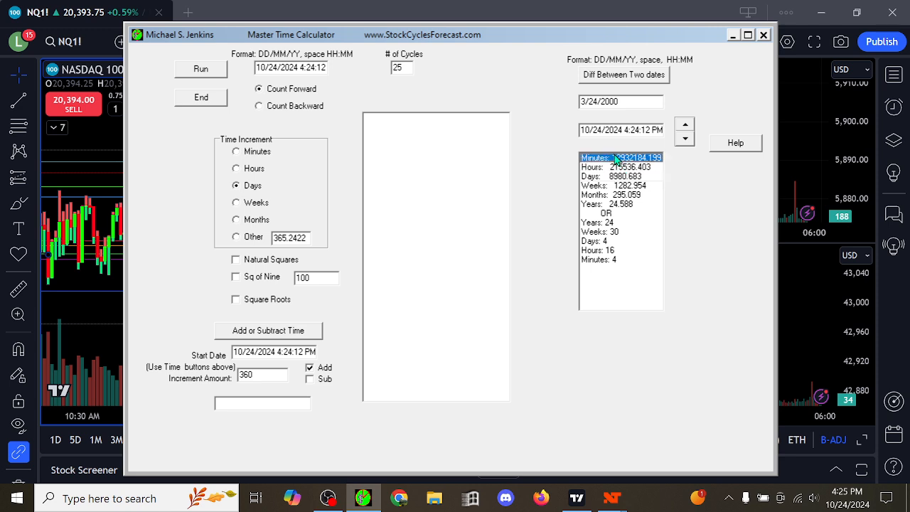
pyautogui.moveTo(628, 224); pyautogui.dragTo(621, 262)
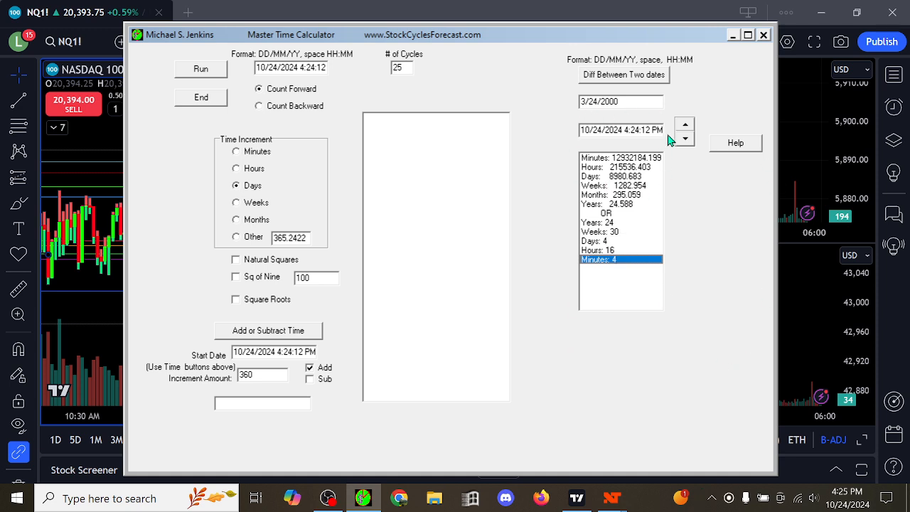
pyautogui.moveTo(638, 100); pyautogui.dragTo(544, 95)
pyautogui.click(628, 135)
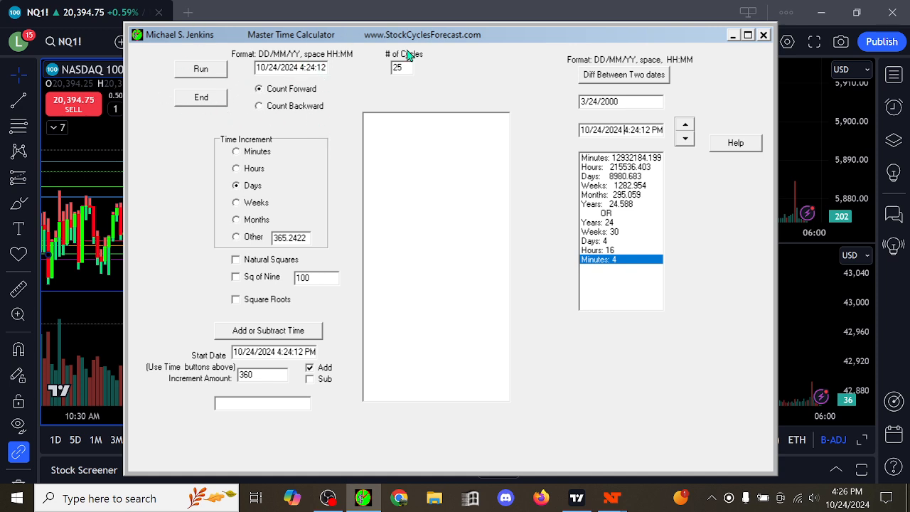
# Run a forward count of 25 daily cycles from 10/24/2024 and check the first projected dates.
pyautogui.click(205, 74)
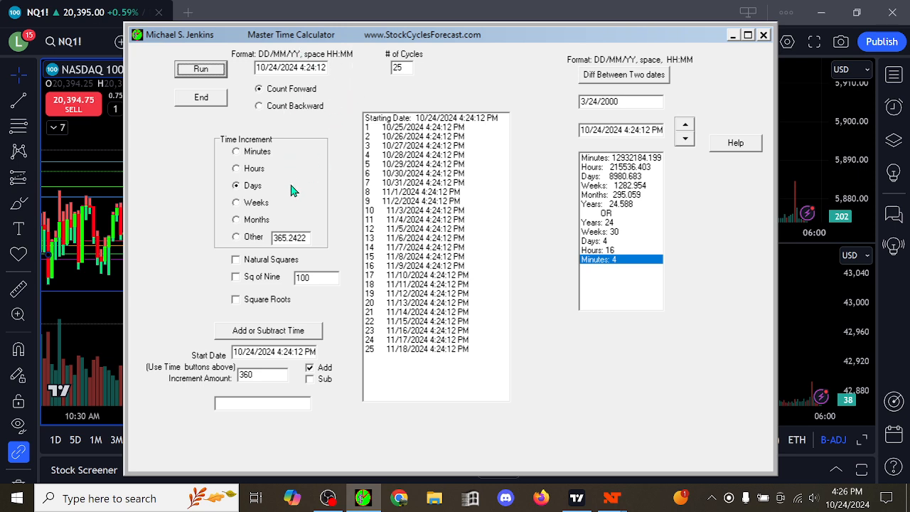
pyautogui.click(192, 70)
pyautogui.click(406, 135)
pyautogui.click(399, 145)
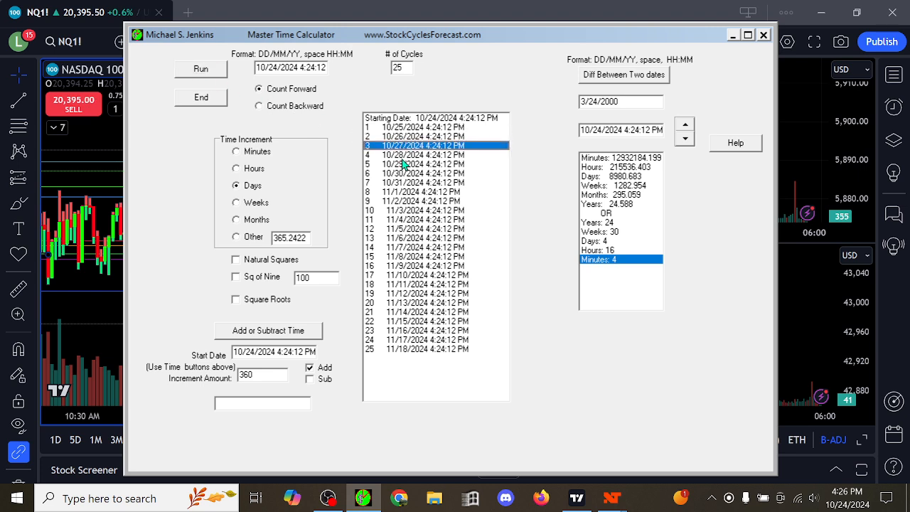
pyautogui.click(402, 156)
pyautogui.click(403, 172)
pyautogui.click(406, 192)
# Switch the cycle count to backward and run it in days from the same starting date.
pyautogui.click(259, 106)
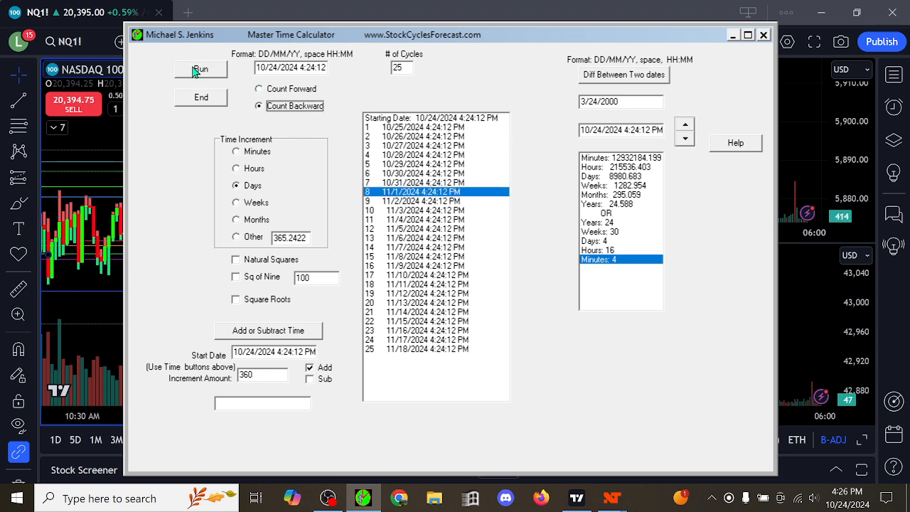
pyautogui.click(200, 69)
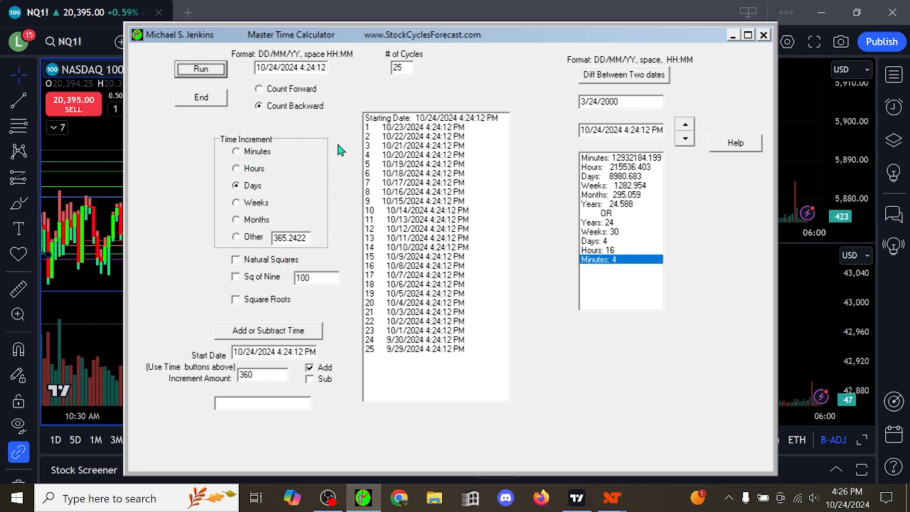
pyautogui.click(235, 260)
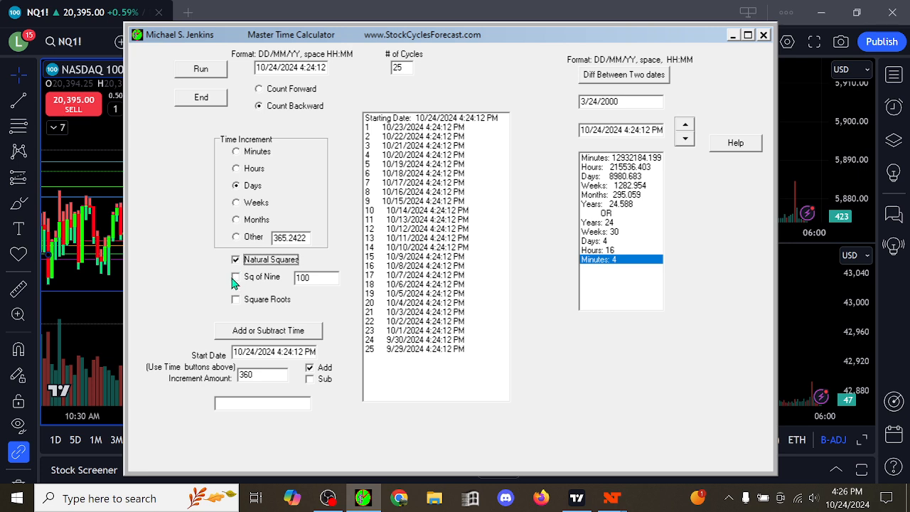
pyautogui.click(235, 277)
pyautogui.click(235, 299)
pyautogui.click(235, 277)
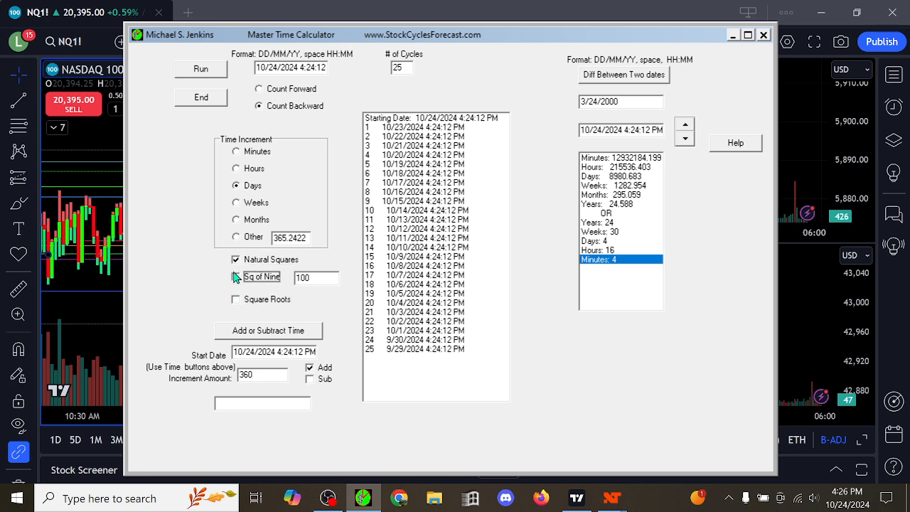
pyautogui.click(235, 260)
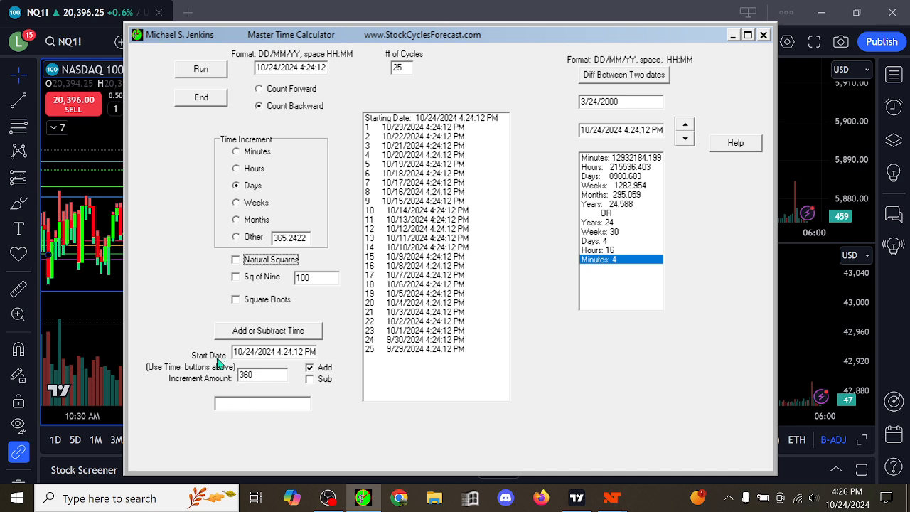
# Enable Natural Squares, set the direction to Count Forward, and run the 25-cycle projection.
pyautogui.click(235, 259)
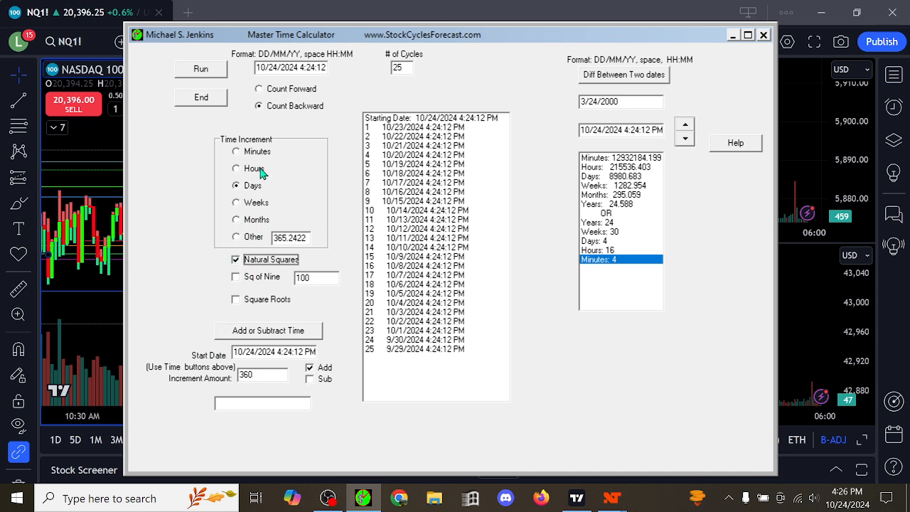
pyautogui.click(259, 88)
pyautogui.click(201, 69)
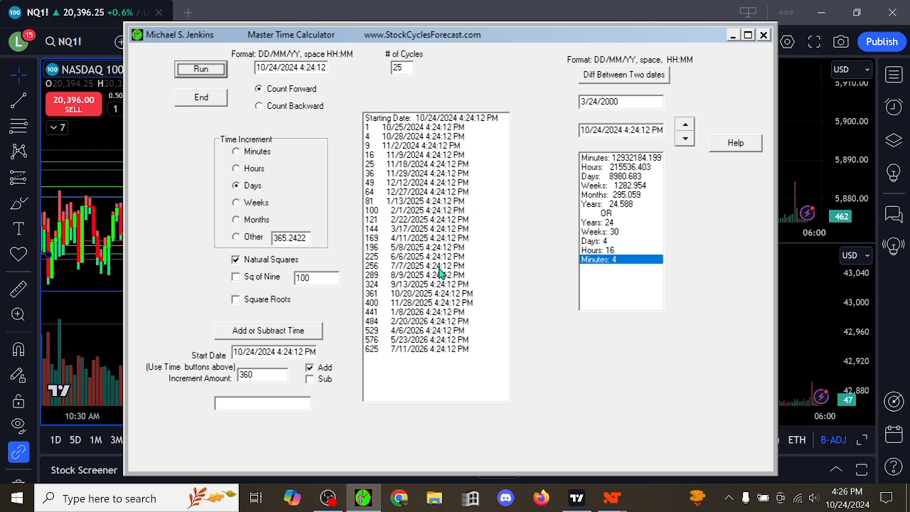
# Run the projection with Sq of Nine added to Natural Squares, and again with Natural Squares turned off.
pyautogui.click(237, 277)
pyautogui.click(196, 70)
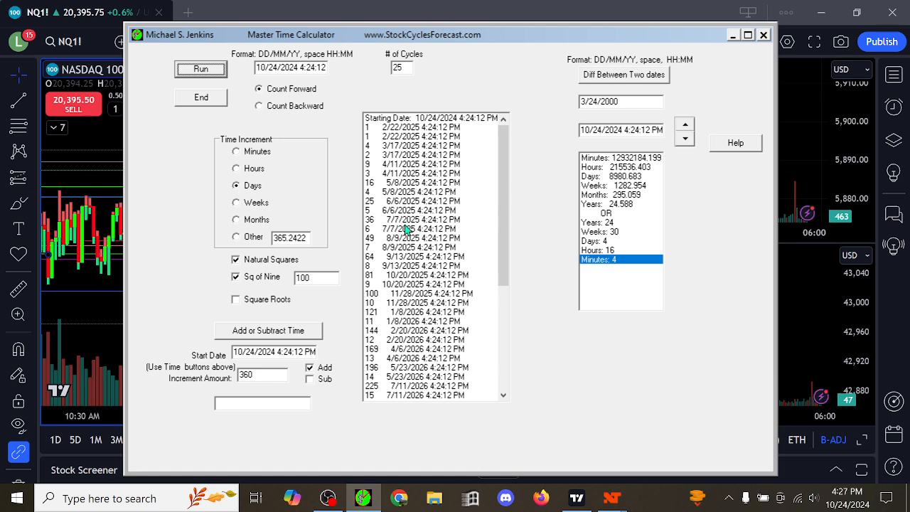
pyautogui.click(235, 260)
pyautogui.click(217, 70)
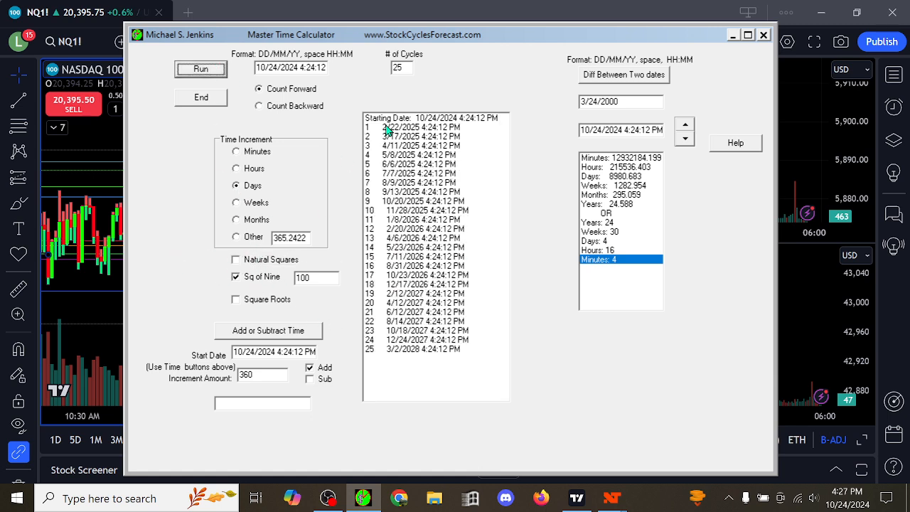
# Examine the projected Square of Nine dates across the list in relation to the base value of 100.
pyautogui.click(436, 128)
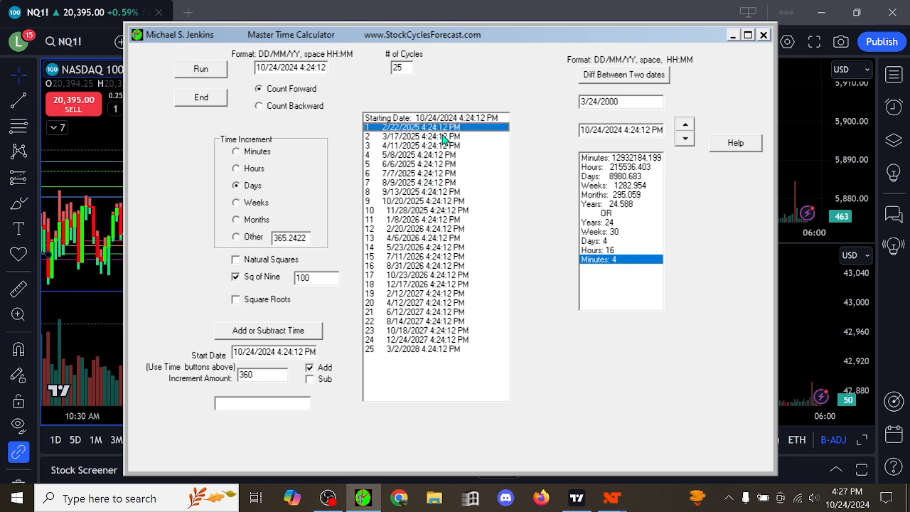
pyautogui.click(441, 137)
pyautogui.click(333, 277)
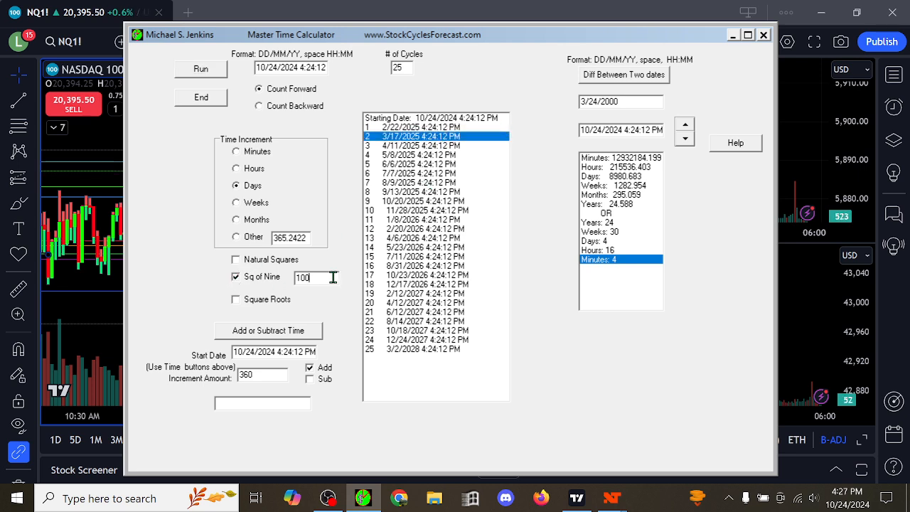
pyautogui.moveTo(332, 277); pyautogui.dragTo(256, 263)
pyautogui.click(467, 156)
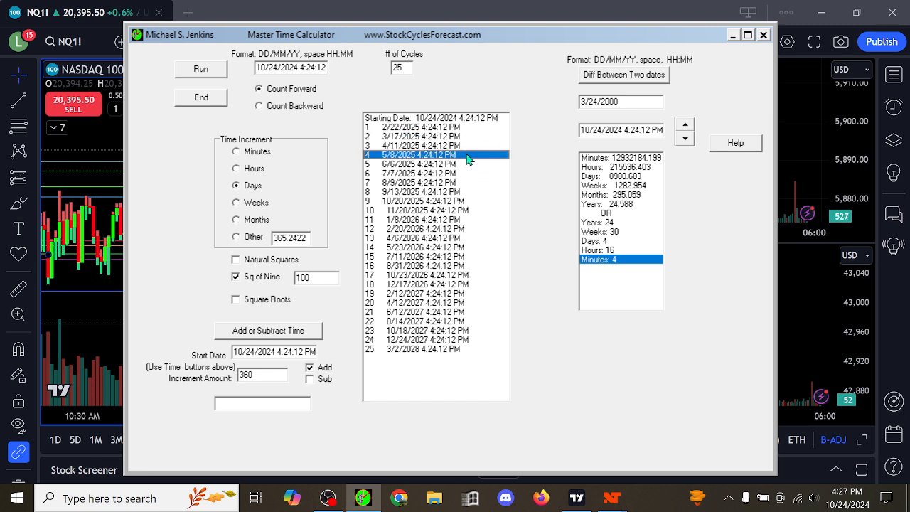
pyautogui.moveTo(467, 158); pyautogui.dragTo(448, 312)
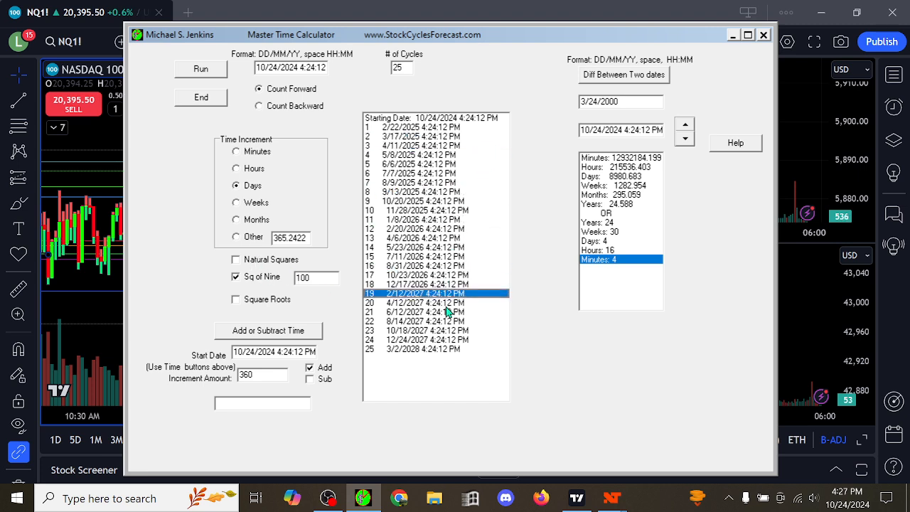
pyautogui.click(419, 137)
pyautogui.click(403, 228)
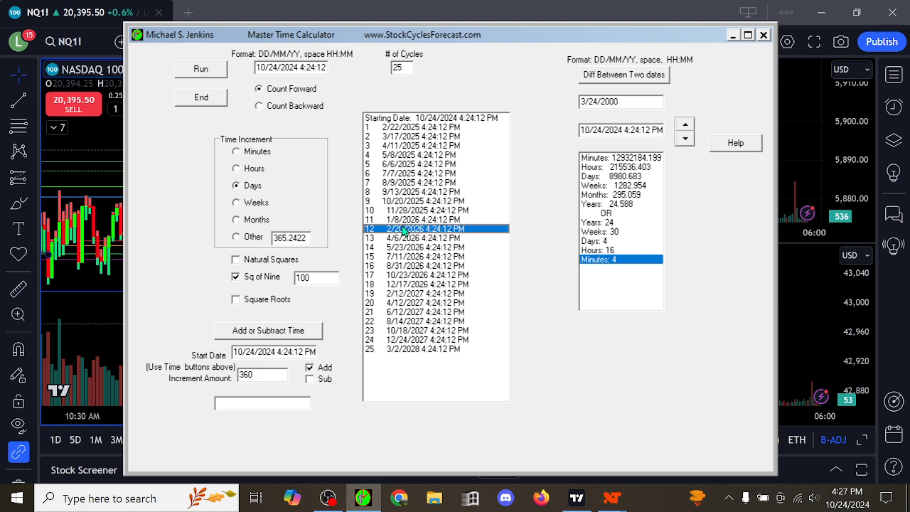
pyautogui.click(415, 128)
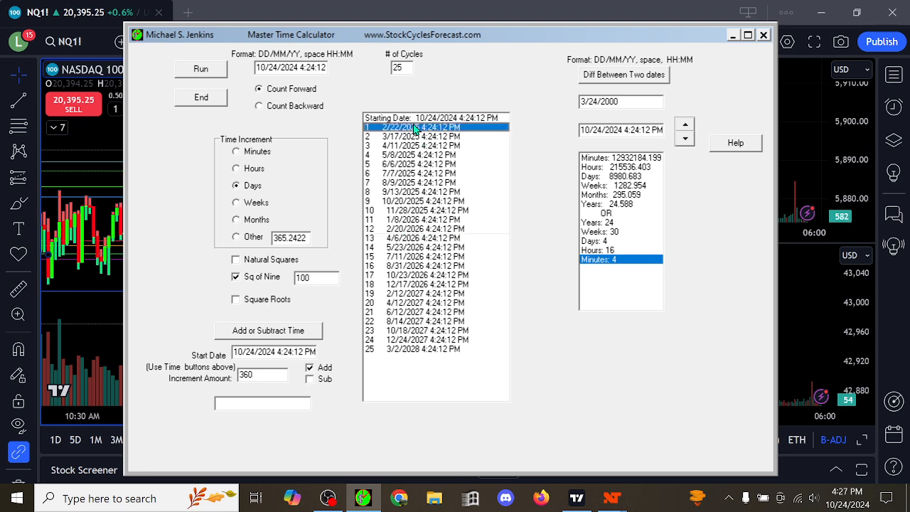
pyautogui.click(392, 158)
pyautogui.click(424, 247)
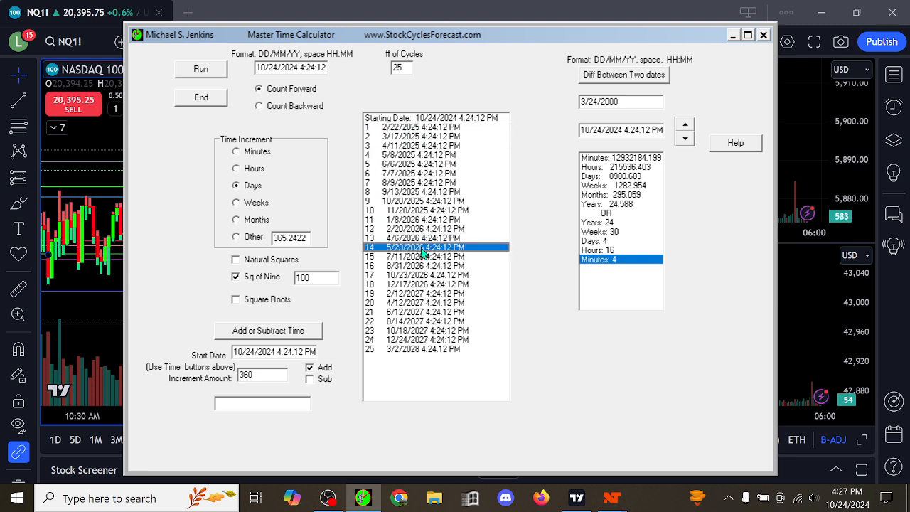
# Set the Sq of Nine value to 95, rerun the projection, and check the recalculated dates.
pyautogui.doubleClick(317, 275)
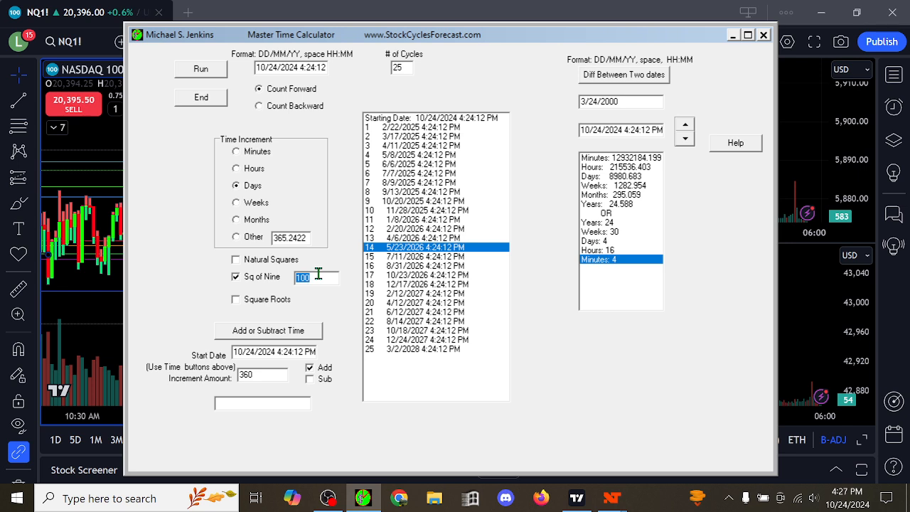
pyautogui.write('95')
pyautogui.click(201, 68)
pyautogui.click(381, 148)
pyautogui.click(393, 220)
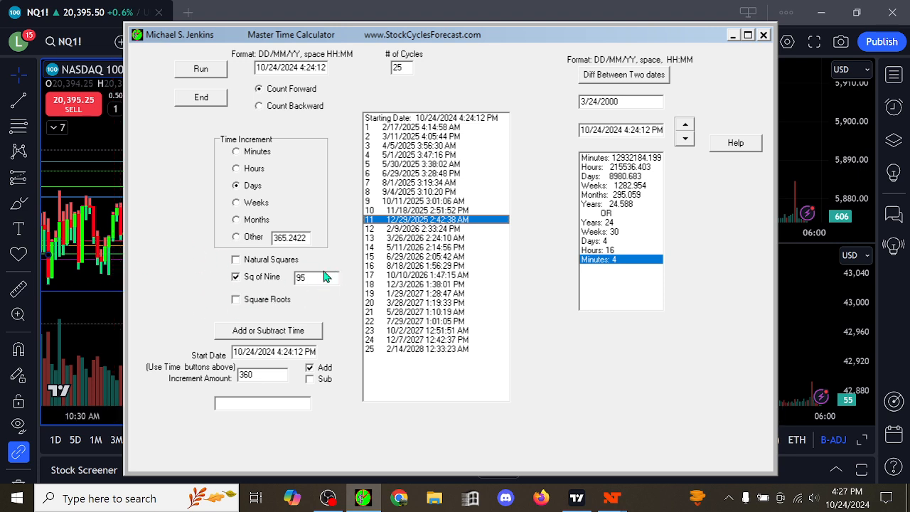
# Set the Sq of Nine value back to 100, rerun the projection, and highlight the 12th cycle date.
pyautogui.click(235, 277)
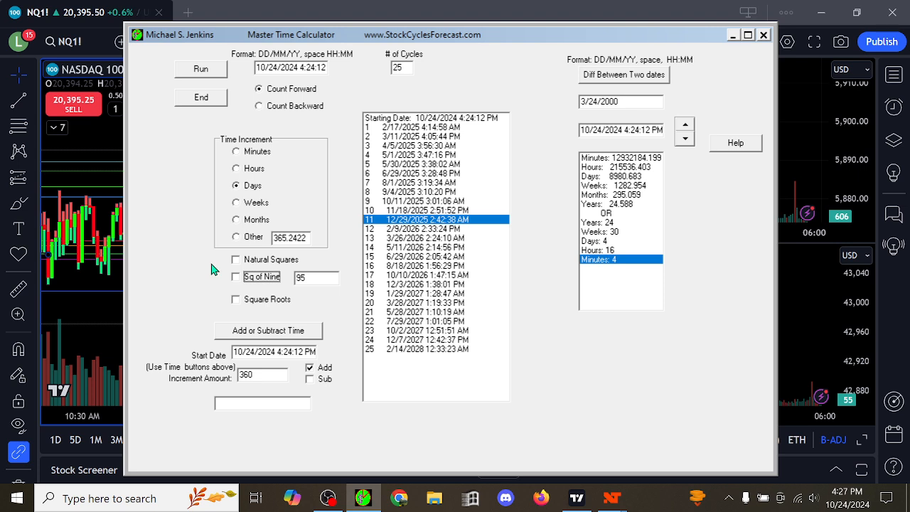
pyautogui.doubleClick(325, 277)
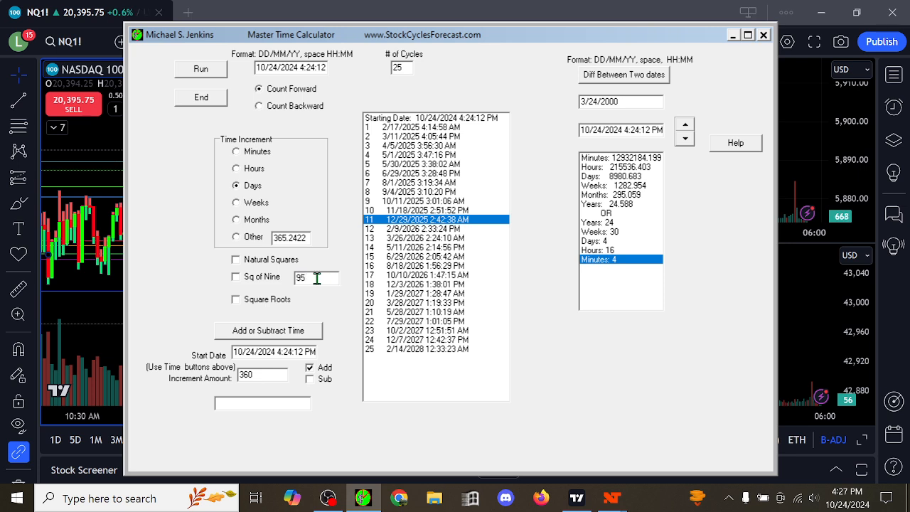
pyautogui.moveTo(317, 278); pyautogui.dragTo(277, 271)
pyautogui.click(306, 276)
pyautogui.write('100')
pyautogui.click(236, 276)
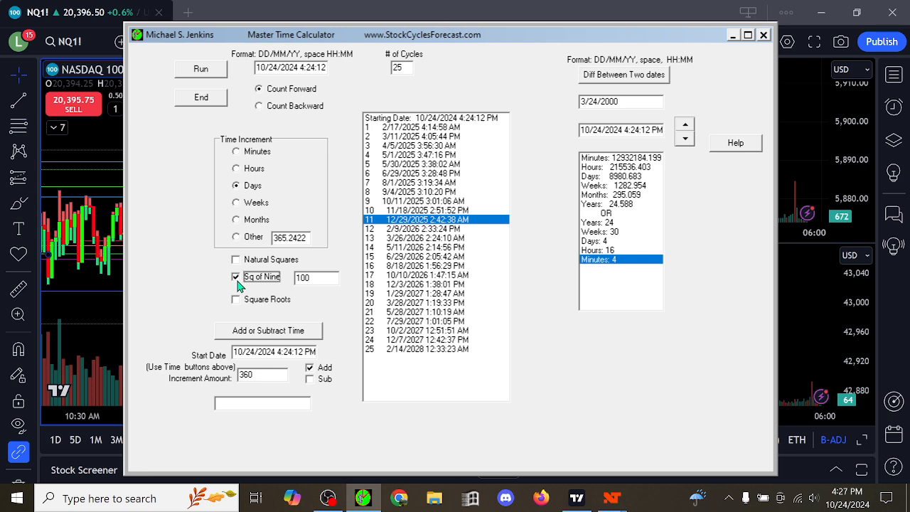
pyautogui.click(202, 69)
pyautogui.click(420, 229)
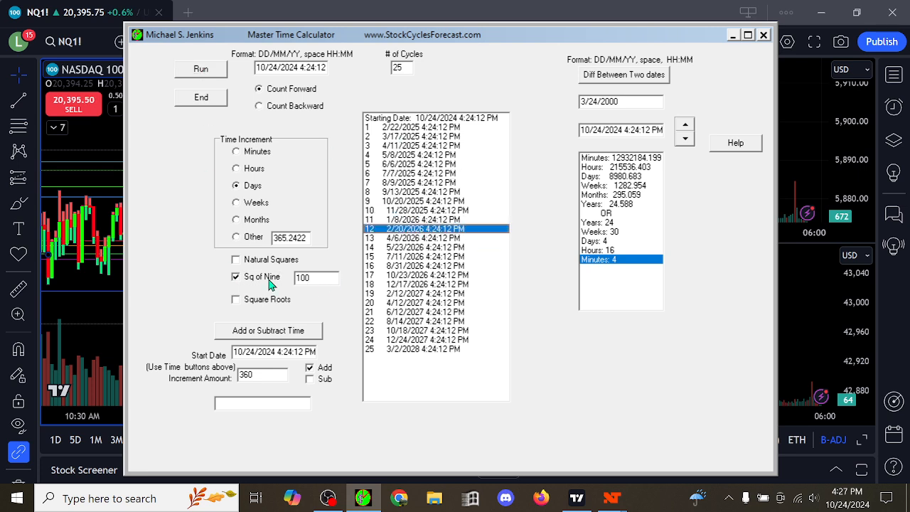
# Turn off Sq of Nine, enable Square Roots instead, and run the 25-cycle projection.
pyautogui.click(236, 277)
pyautogui.click(235, 299)
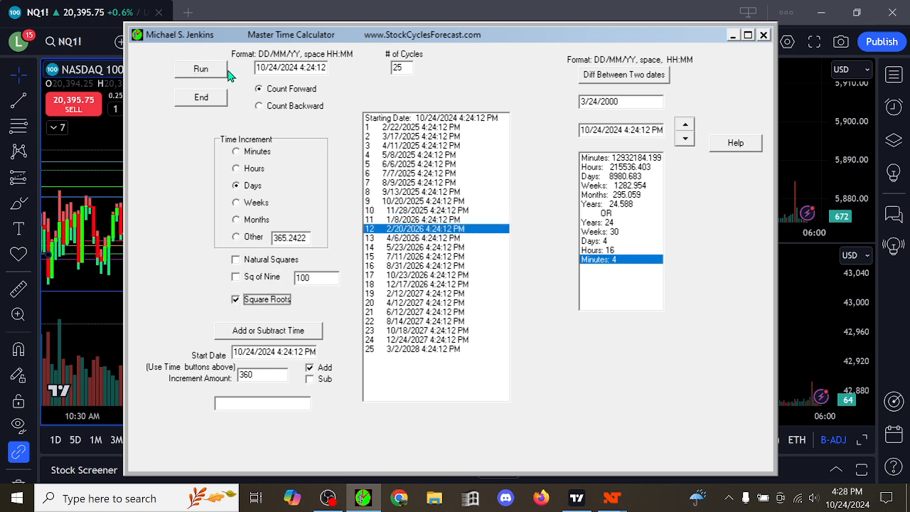
pyautogui.click(201, 69)
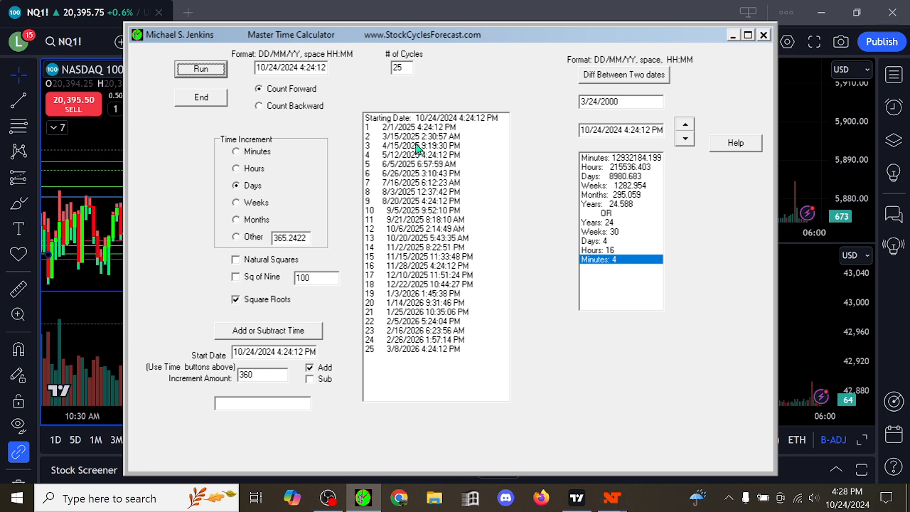
# Check the projected square-root dates down the list, and turn Square Roots off.
pyautogui.moveTo(421, 148); pyautogui.dragTo(421, 165)
pyautogui.click(418, 183)
pyautogui.click(422, 192)
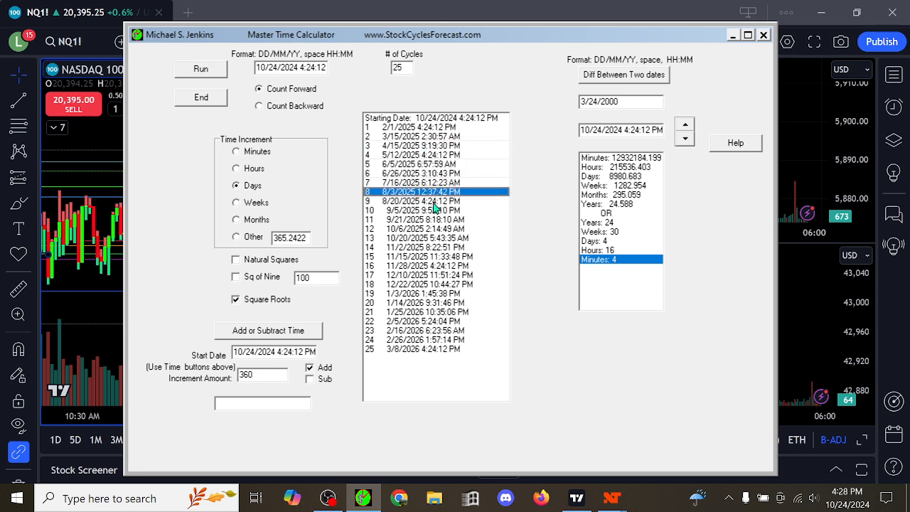
pyautogui.click(435, 203)
pyautogui.click(426, 219)
pyautogui.click(426, 221)
pyautogui.click(427, 246)
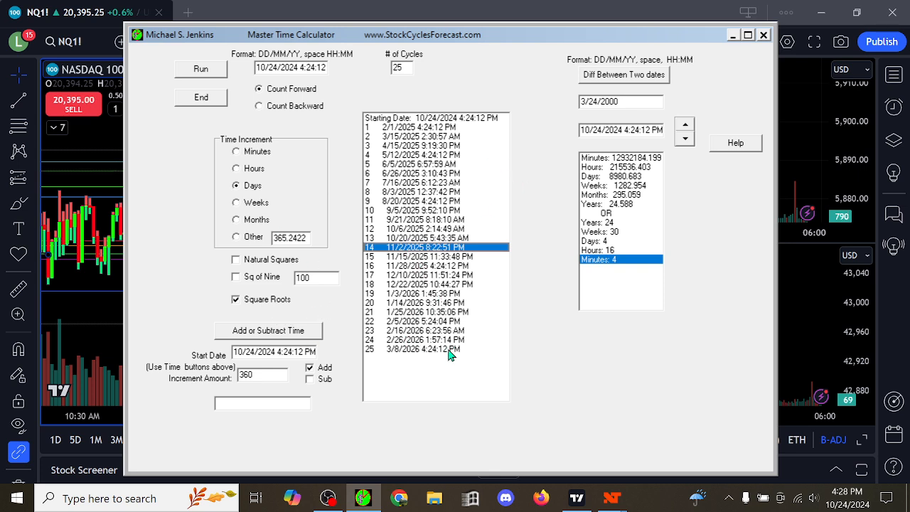
pyautogui.click(421, 219)
pyautogui.click(423, 145)
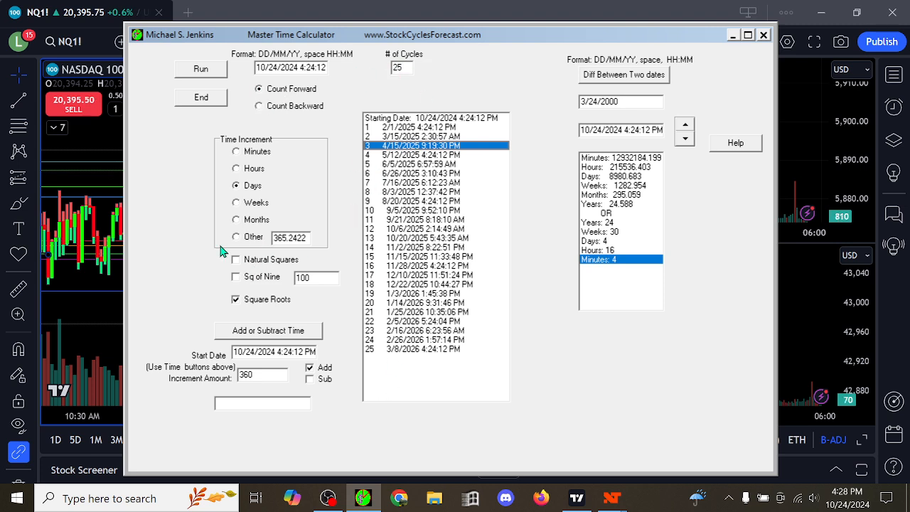
pyautogui.click(239, 301)
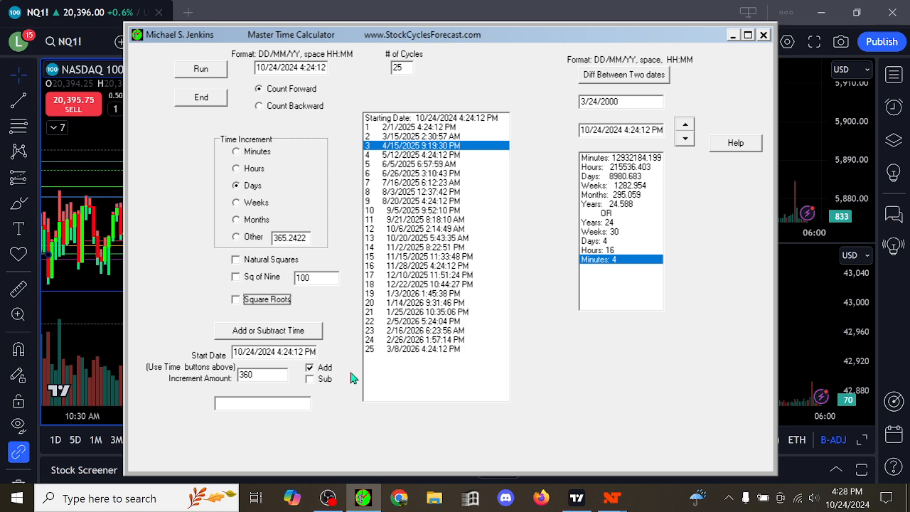
# Switch to TradingView, set the NASDAQ 100 E-mini Futures chart to the daily timeframe, and bring the July 2024 high into view.
pyautogui.click(577, 497)
pyautogui.click(233, 42)
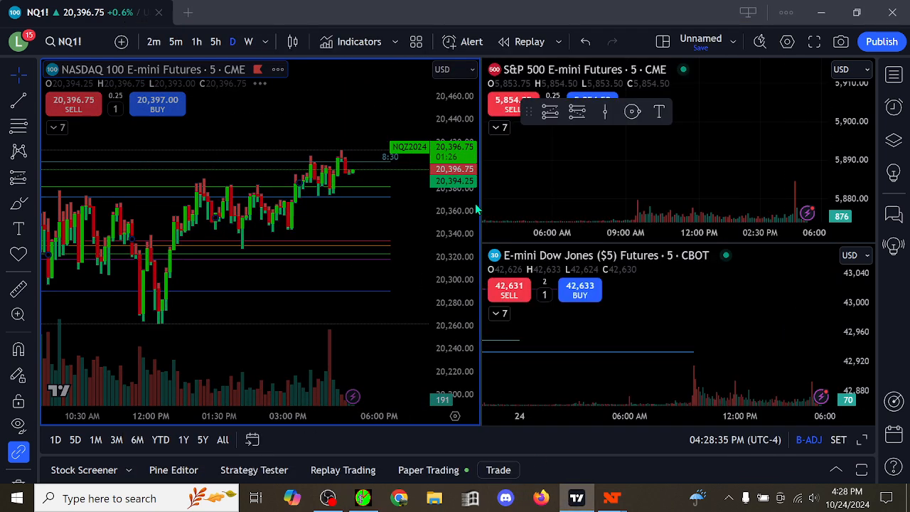
pyautogui.scroll(-12, 453, 179)
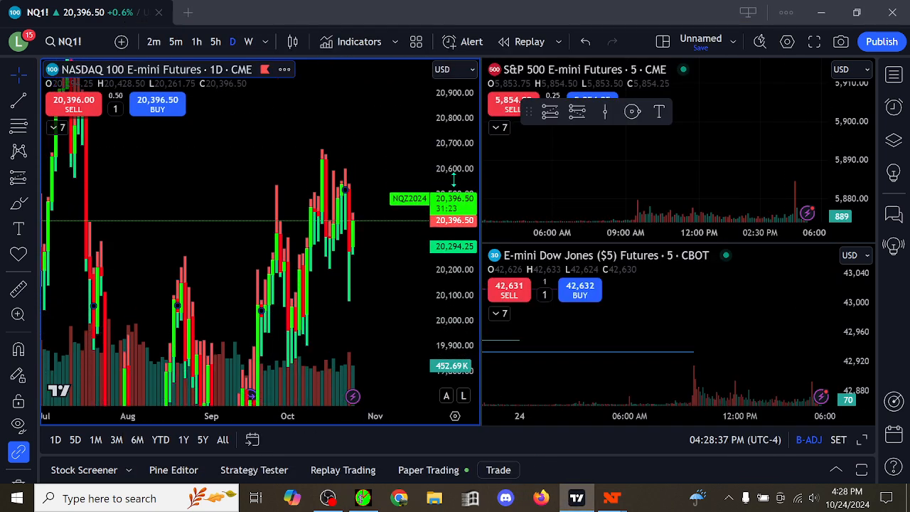
pyautogui.scroll(-5, 307, 162)
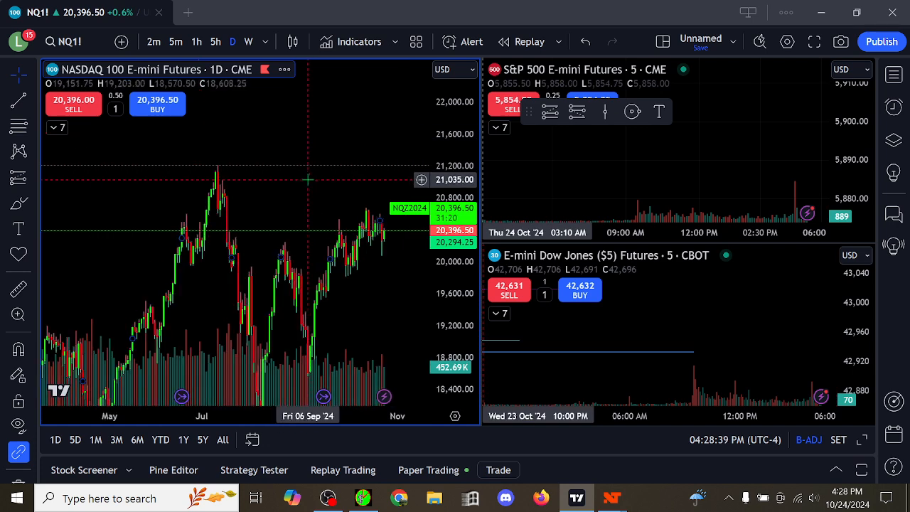
pyautogui.moveTo(308, 178); pyautogui.dragTo(301, 163)
pyautogui.scroll(6, 207, 166)
pyautogui.moveTo(202, 177); pyautogui.dragTo(352, 184)
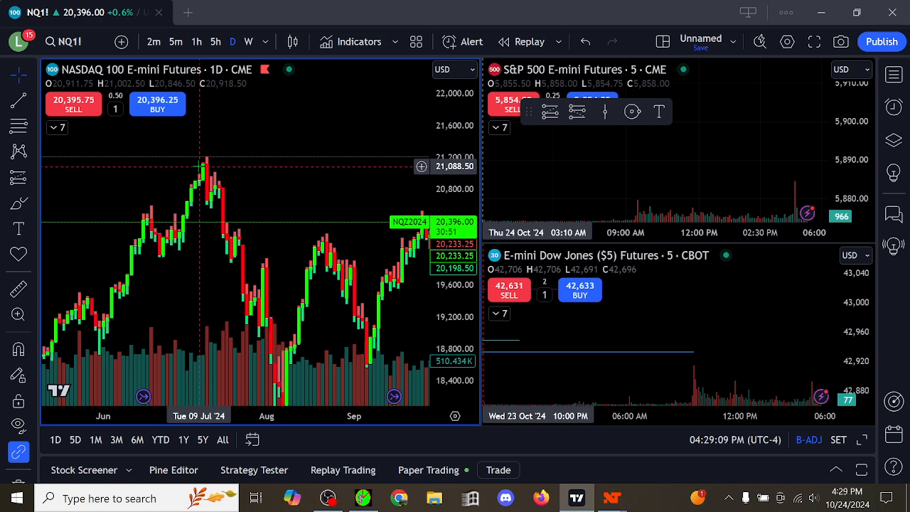
# Examine the daily NASDAQ 100 price swings from the July 2024 high through October.
pyautogui.moveTo(153, 302); pyautogui.dragTo(203, 293)
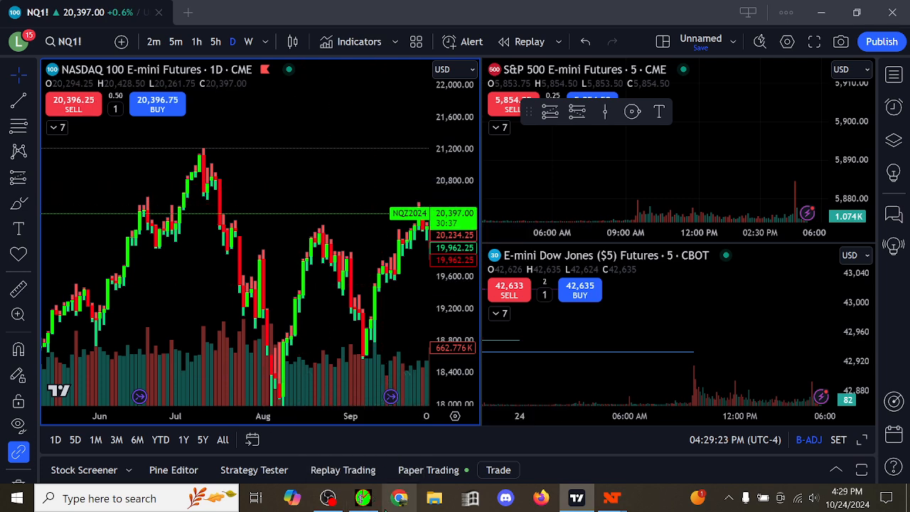
pyautogui.click(370, 457)
pyautogui.click(103, 247)
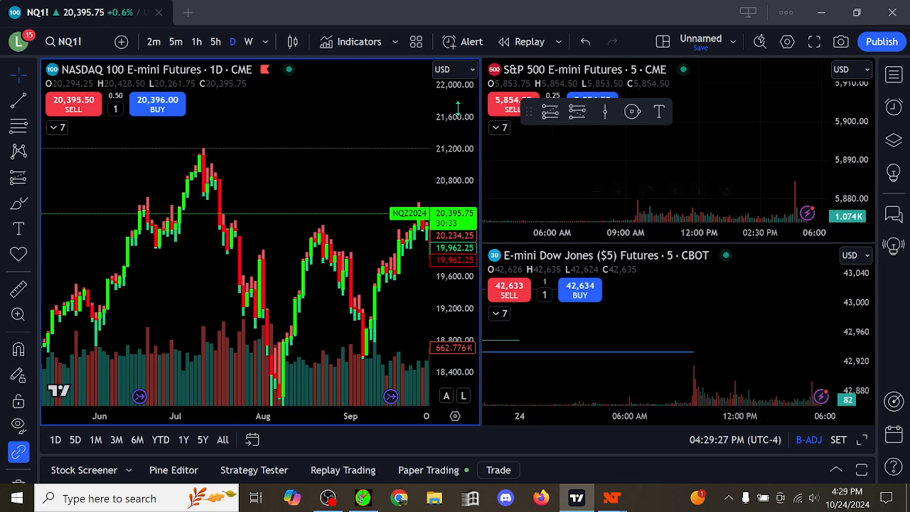
pyautogui.moveTo(367, 182); pyautogui.dragTo(258, 160)
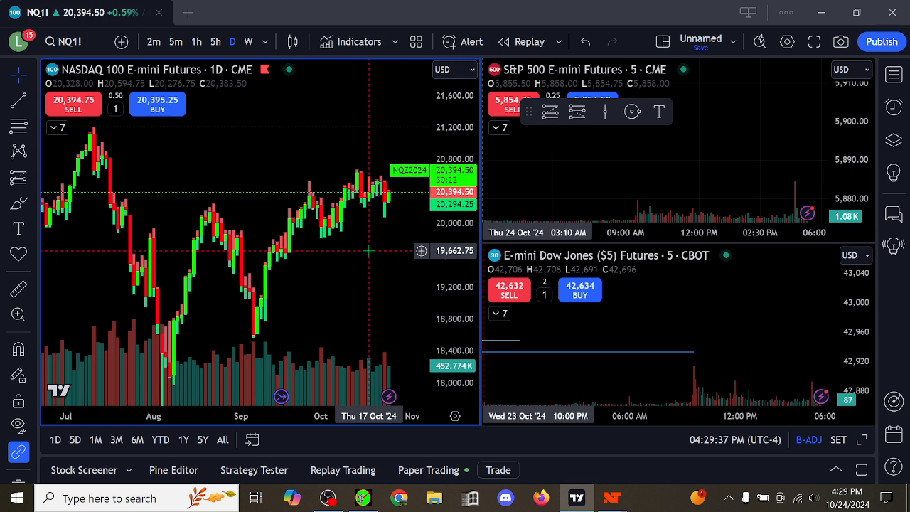
pyautogui.click(365, 498)
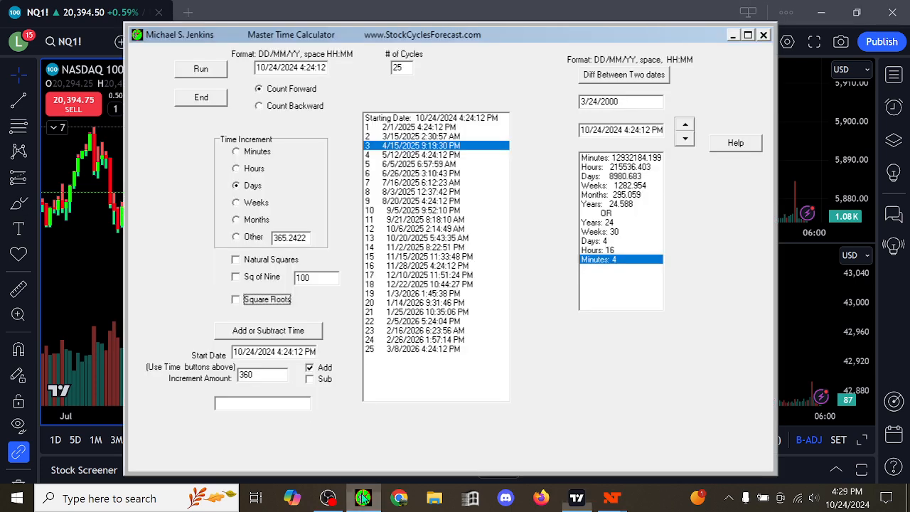
pyautogui.click(66, 267)
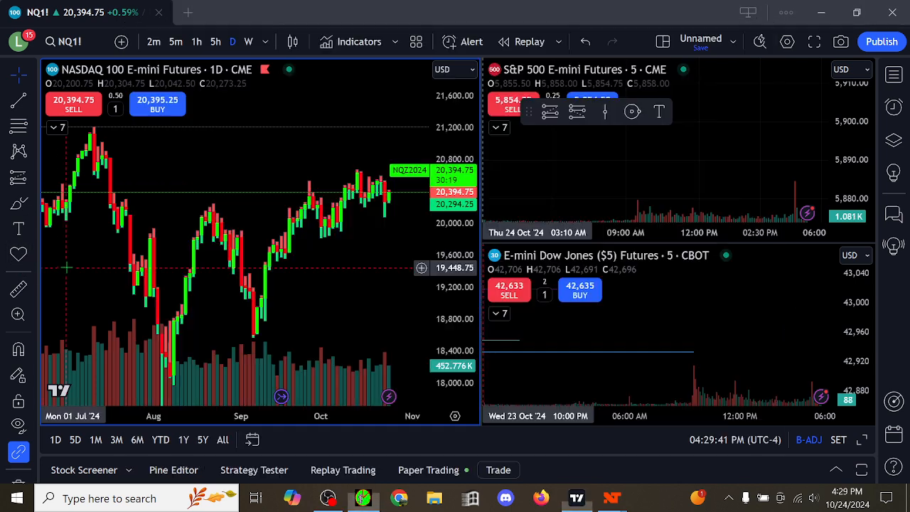
pyautogui.scroll(-4, 381, 265)
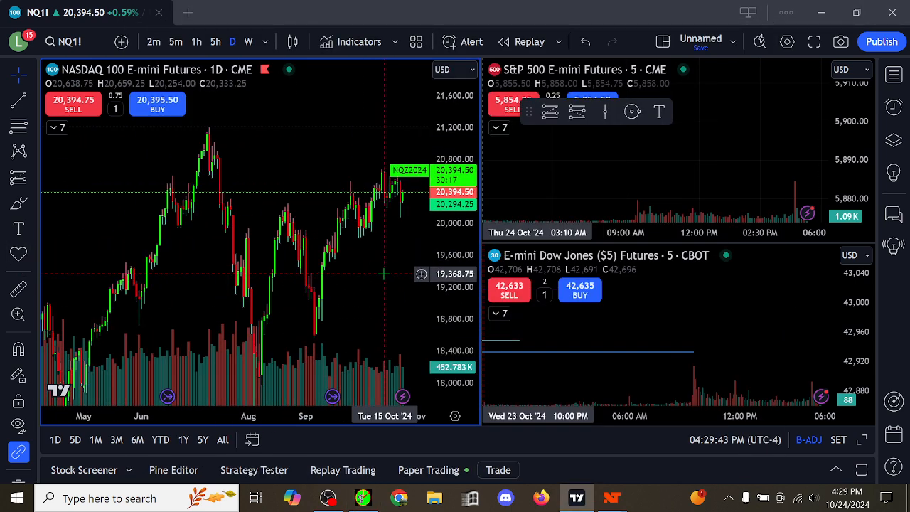
pyautogui.scroll(4, 376, 249)
pyautogui.moveTo(207, 153); pyautogui.dragTo(183, 152)
# Set the time increment to Minutes in the Master Time Calculator, and check the date of the July high on the TradingView chart.
pyautogui.click(362, 497)
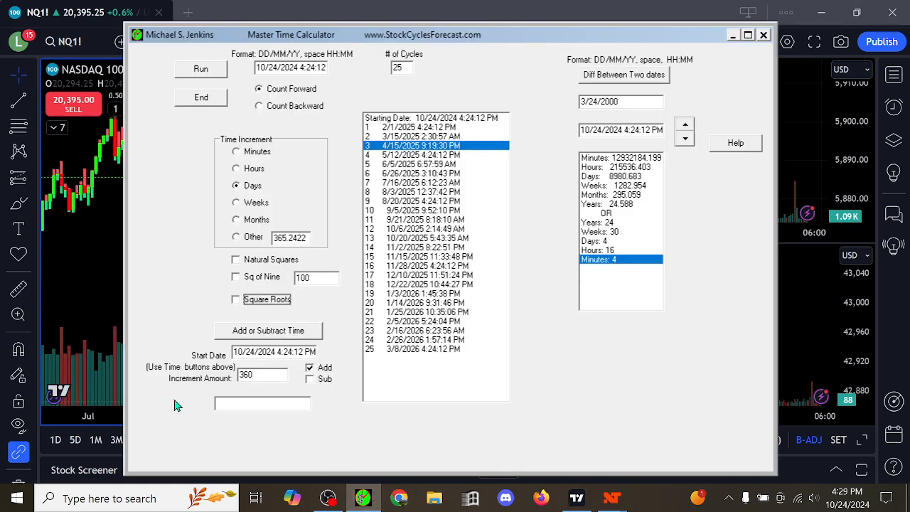
pyautogui.click(236, 152)
pyautogui.click(77, 215)
pyautogui.moveTo(115, 226); pyautogui.dragTo(190, 310)
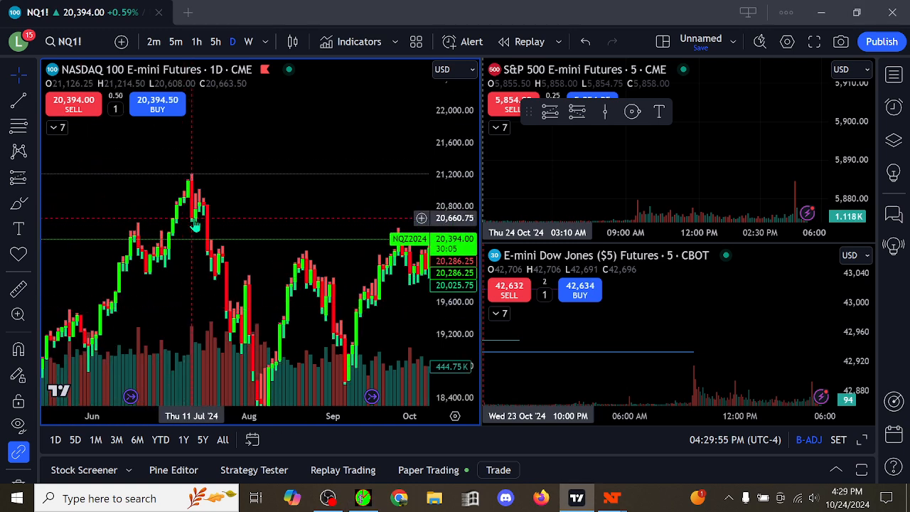
pyautogui.click(363, 498)
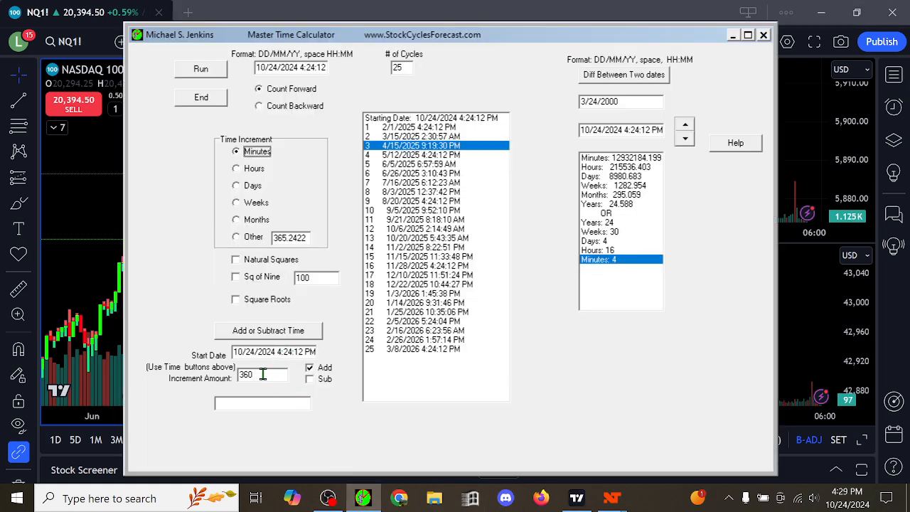
pyautogui.click(576, 498)
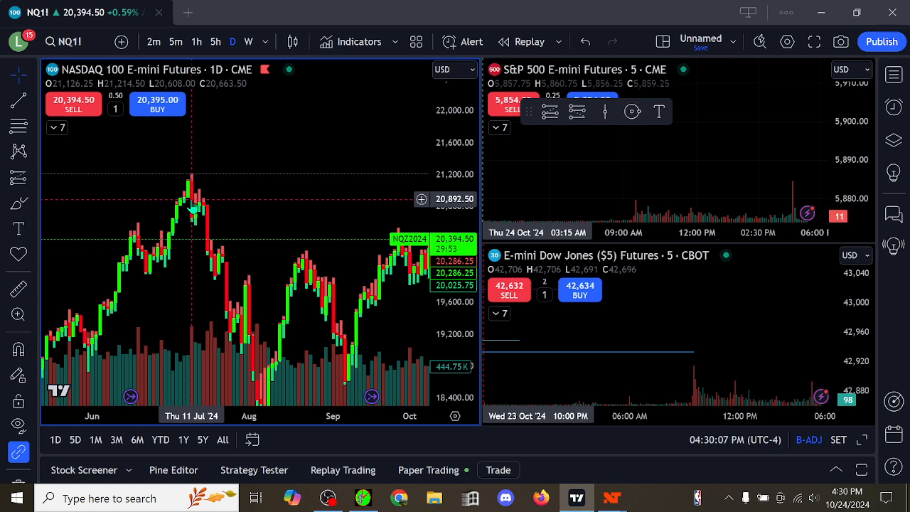
# Return to the Master Time Calculator and enter 7/11/2021 as the start date for adding or subtracting time.
pyautogui.click(362, 498)
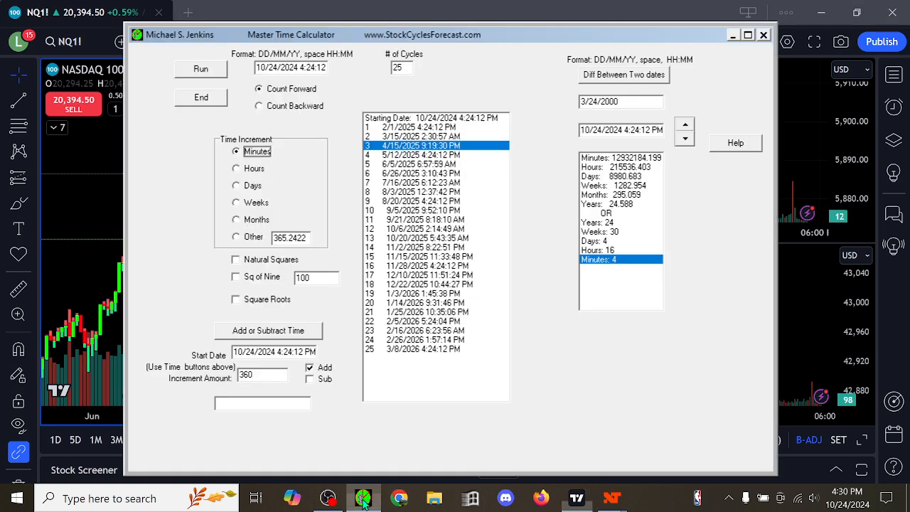
pyautogui.doubleClick(278, 351)
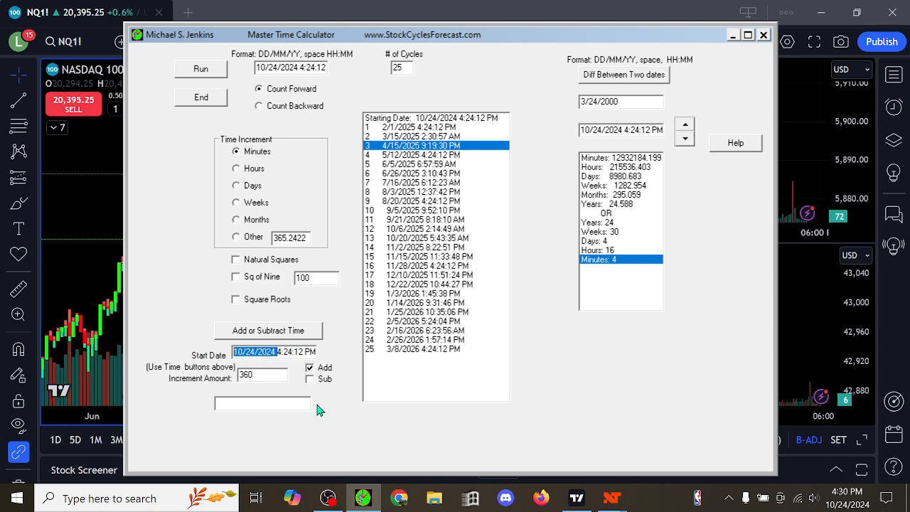
pyautogui.click(576, 498)
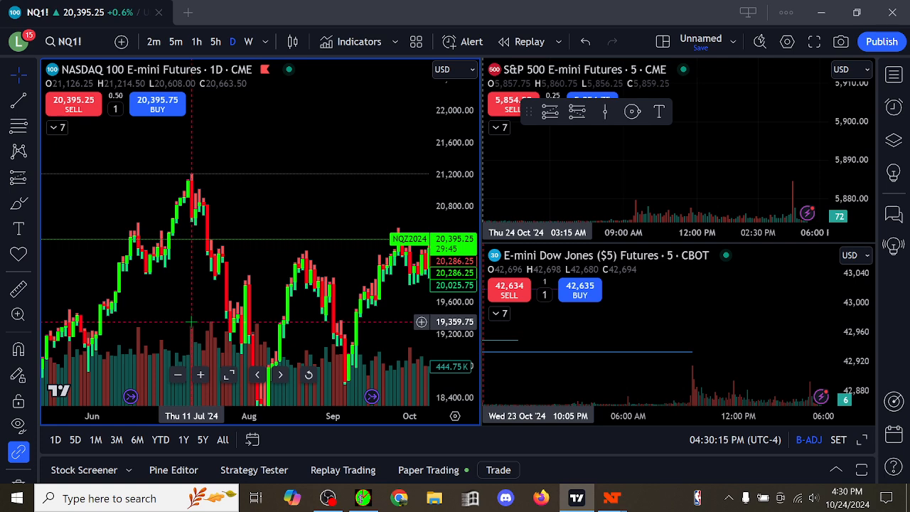
pyautogui.click(362, 498)
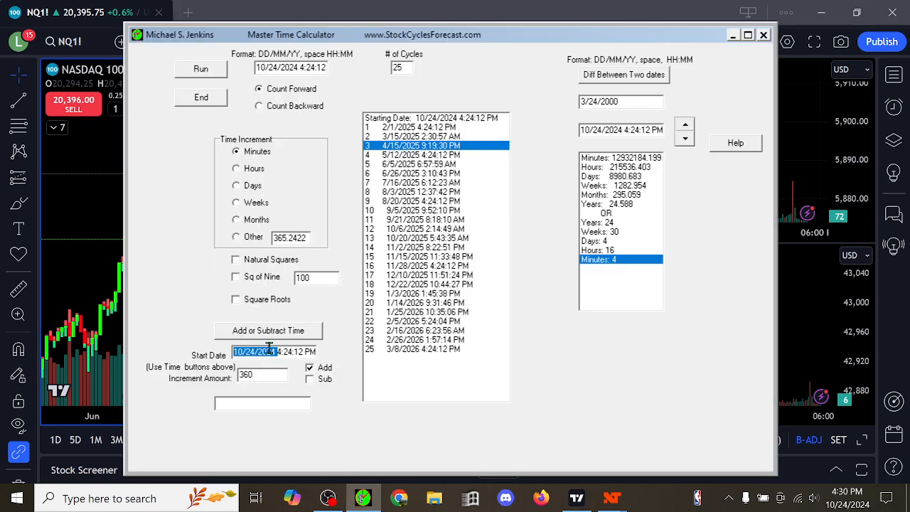
pyautogui.write('7')
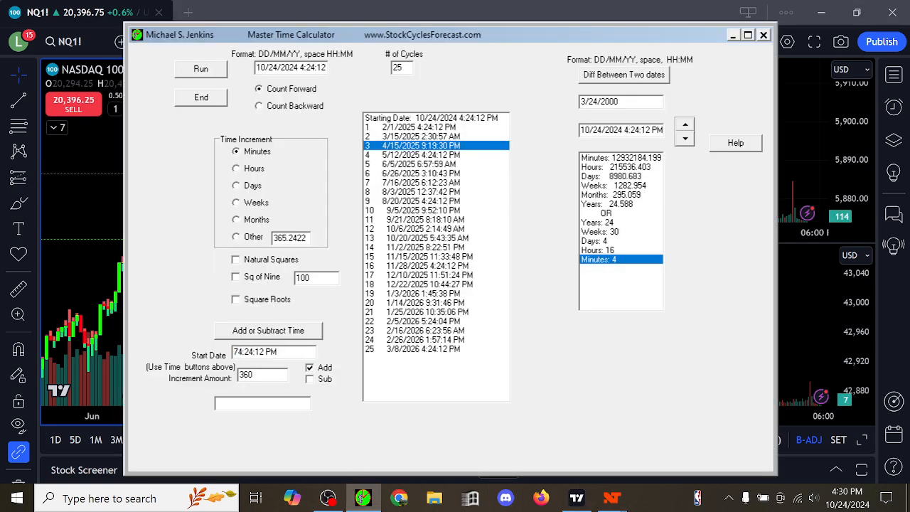
pyautogui.write('/11/')
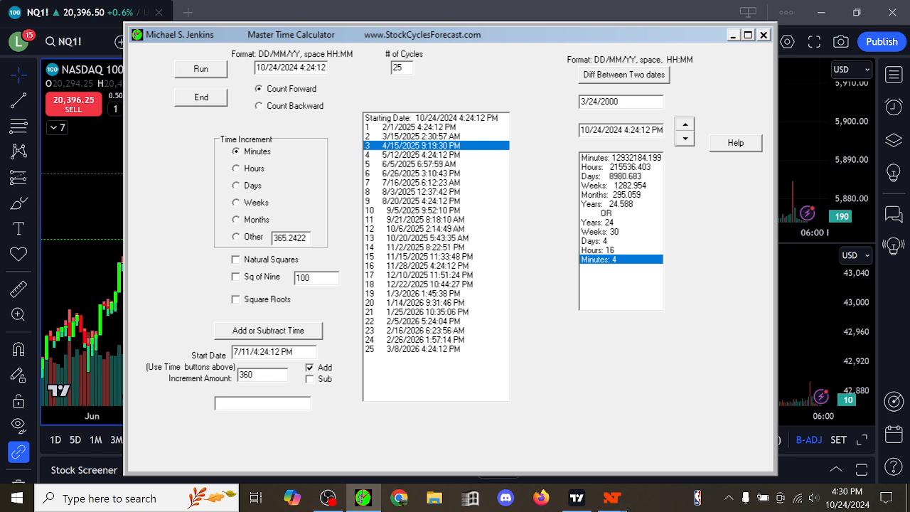
pyautogui.write('24')
pyautogui.press('BackSpace')
pyautogui.press('BackSpace')
pyautogui.write('2021')
# Recheck the July high on the TradingView chart, and set the calculator's start time to 10:00:00 AM.
pyautogui.click(577, 500)
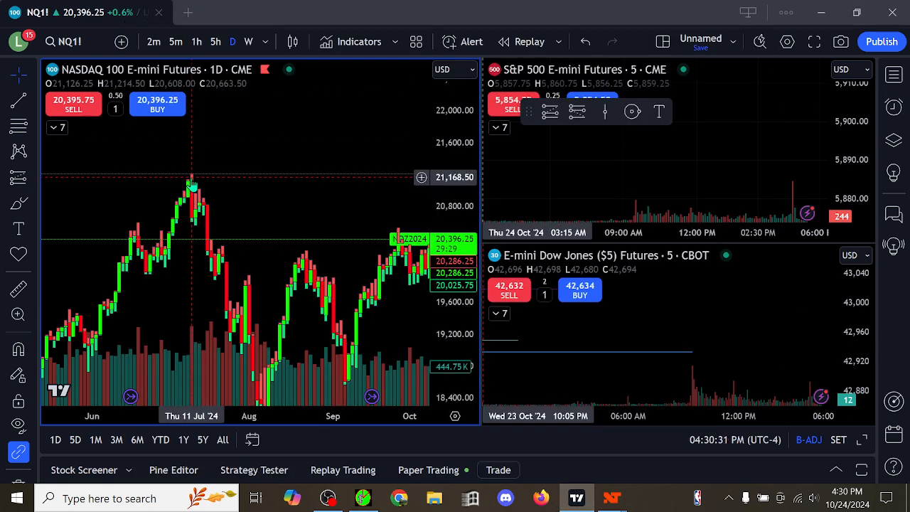
pyautogui.click(364, 498)
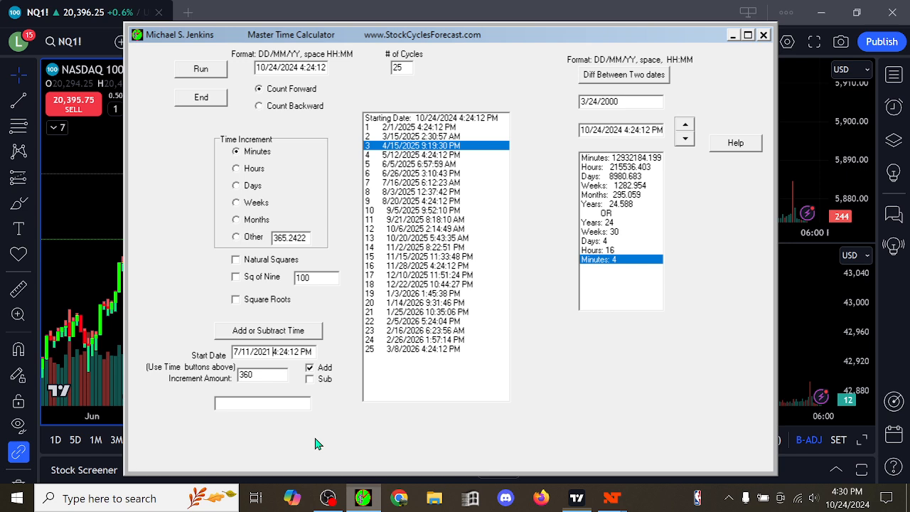
pyautogui.click(273, 356)
pyautogui.press('Delete')
pyautogui.write('10')
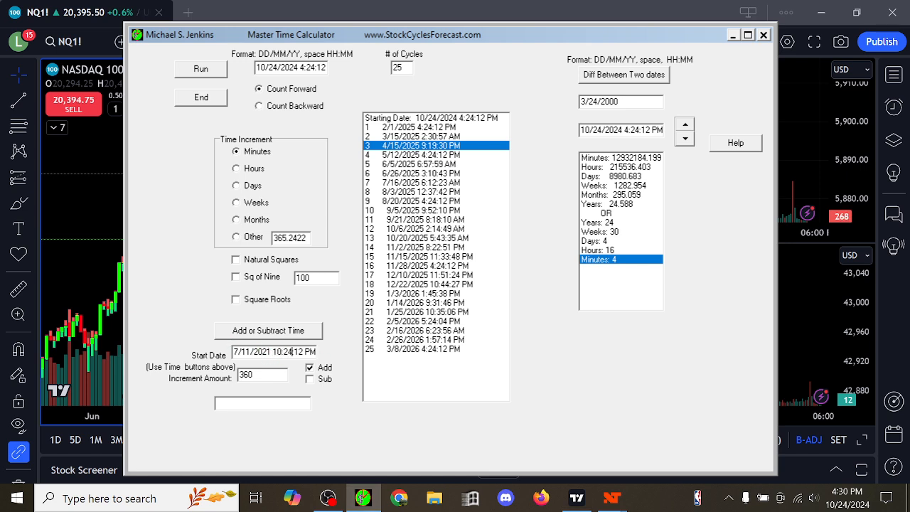
pyautogui.press('BackSpace')
pyautogui.press('BackSpace')
pyautogui.write('00')
pyautogui.press('Delete')
pyautogui.press('Delete')
pyautogui.write('A')
# Look up the July high's price on the TradingView chart and enter 21214.5 as the calculator's increment amount.
pyautogui.doubleClick(254, 375)
pyautogui.click(577, 499)
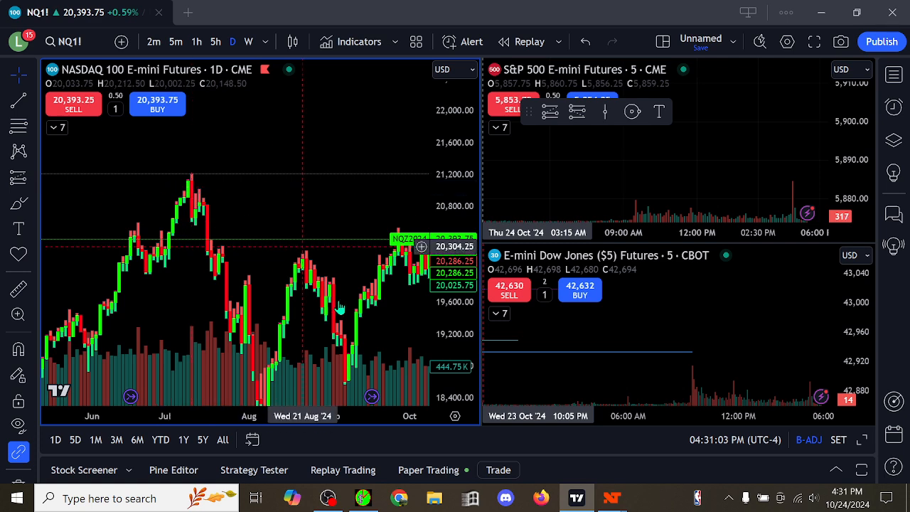
pyautogui.click(361, 496)
pyautogui.write('21214.5')
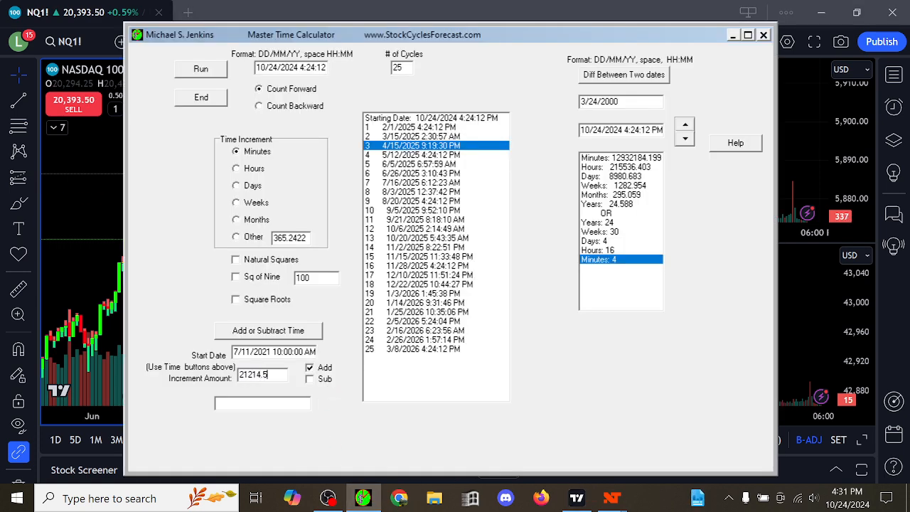
# Calculate the start date plus 21214.5 minutes, try subtracting the same amount, and recalculate with addition only.
pyautogui.click(285, 331)
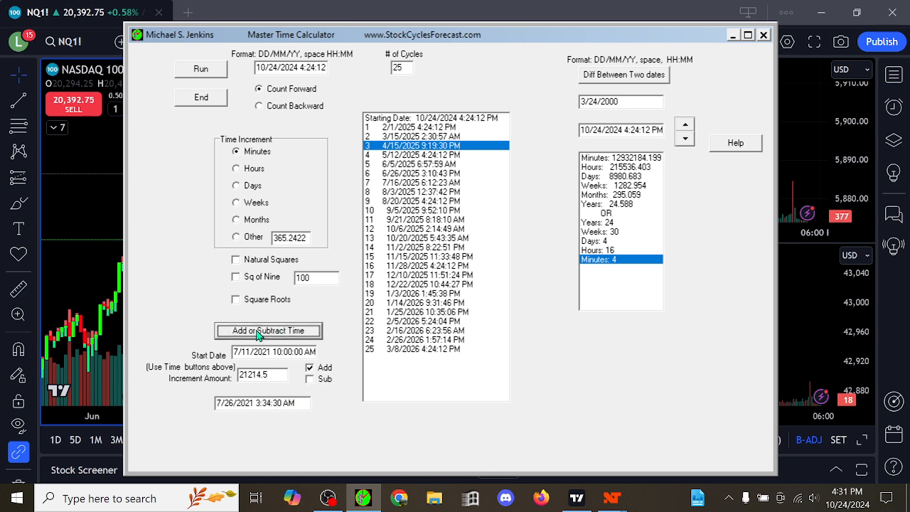
pyautogui.click(310, 380)
pyautogui.click(310, 367)
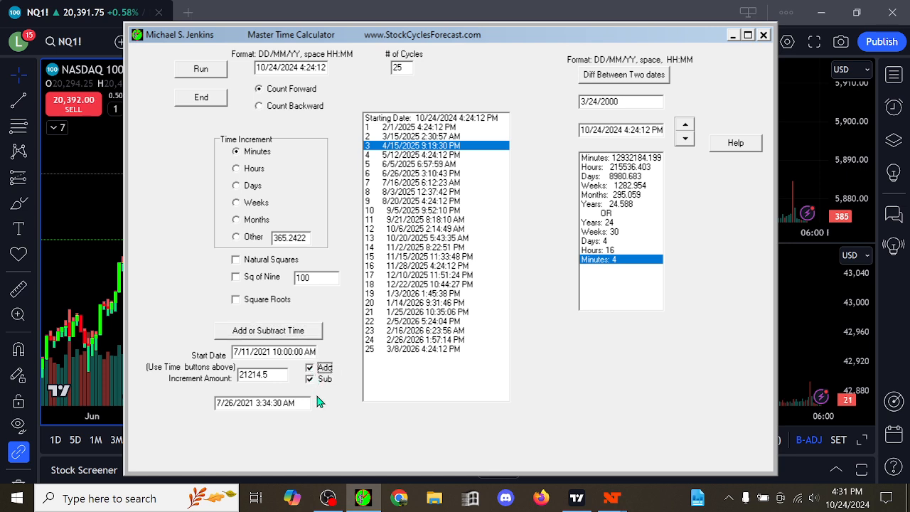
pyautogui.click(297, 340)
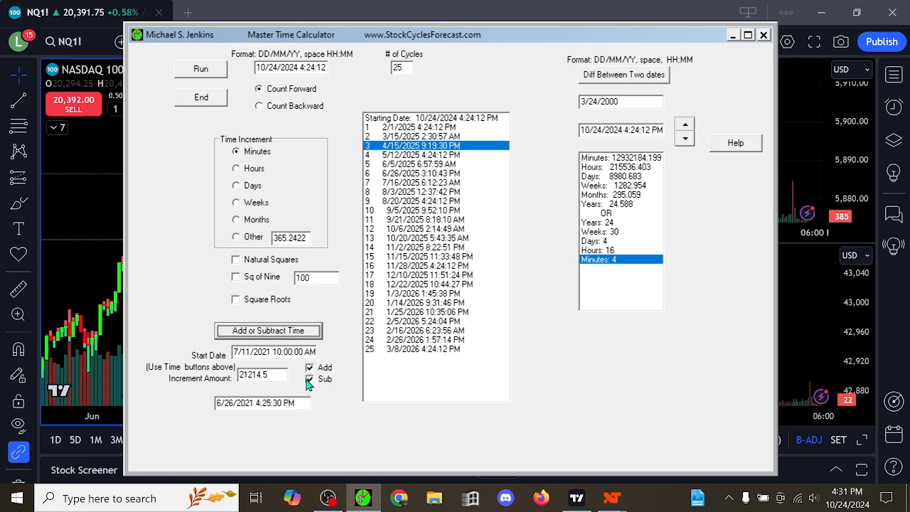
pyautogui.click(311, 379)
pyautogui.click(307, 337)
# Correct the start date's year to 2024 and recalculate the date with 21214.5 minutes added.
pyautogui.moveTo(585, 502)
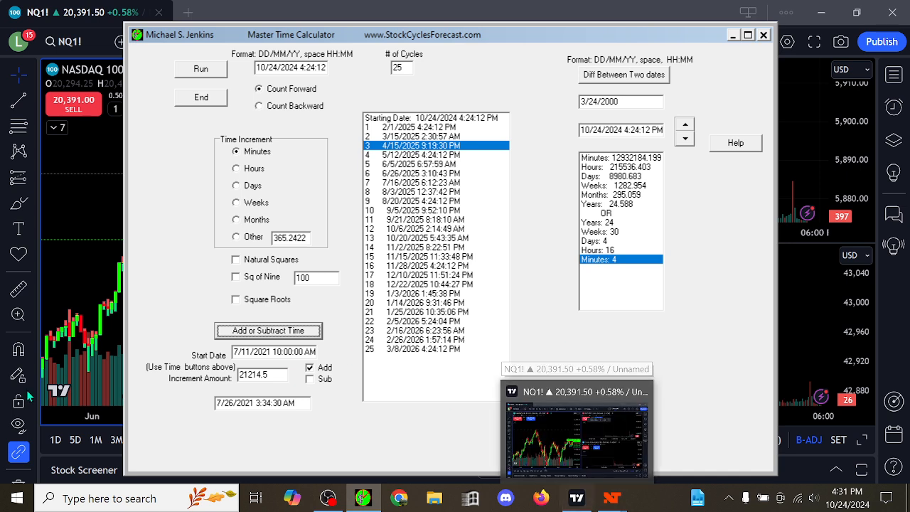
pyautogui.click(267, 355)
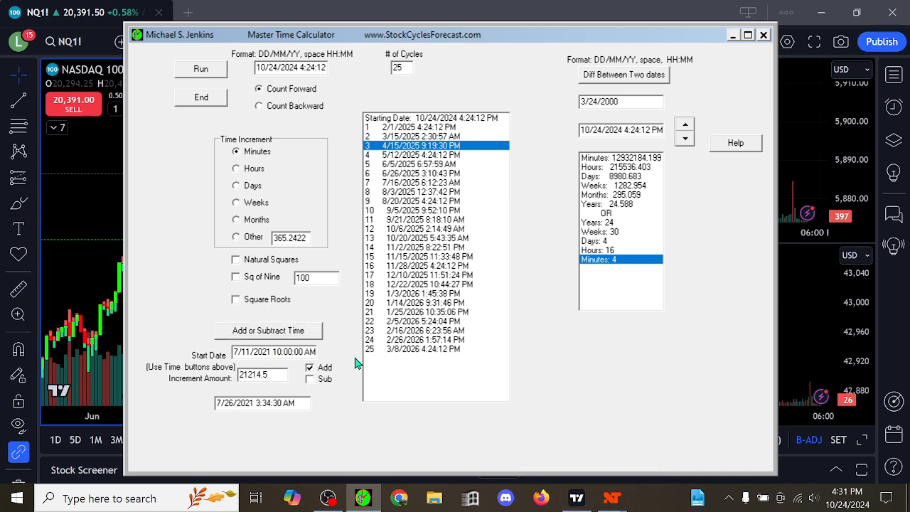
pyautogui.press('BackSpace')
pyautogui.write('4')
pyautogui.click(263, 331)
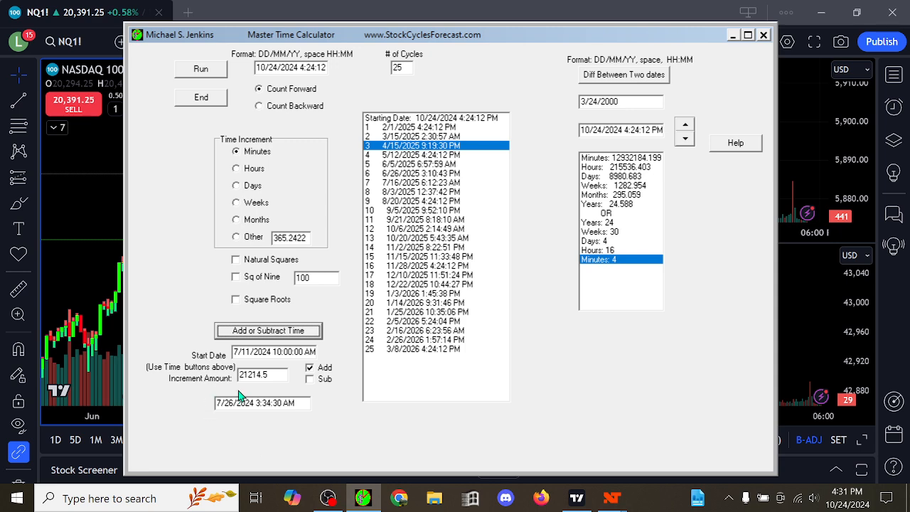
# Switch to TradingView and examine the daily NASDAQ 100 chart around 26 July 2024 and the following weeks.
pyautogui.click(577, 498)
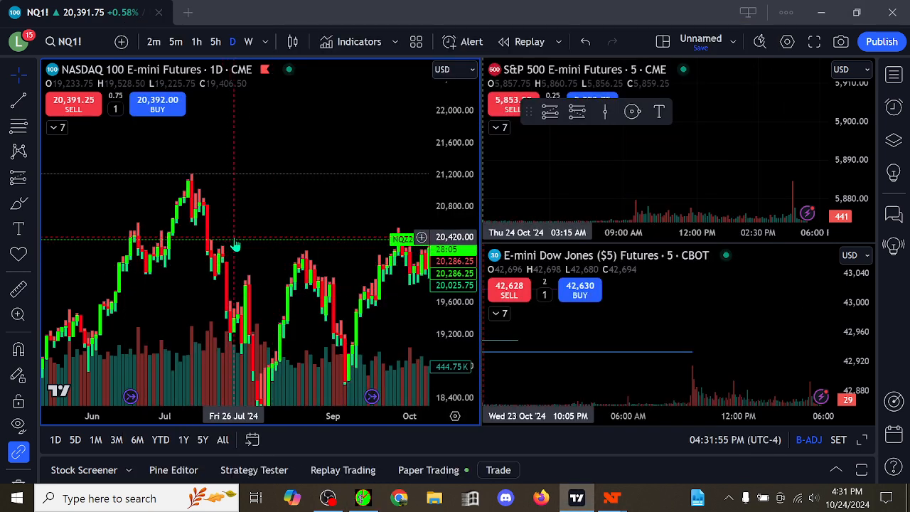
pyautogui.moveTo(261, 184); pyautogui.dragTo(280, 90)
pyautogui.scroll(3, 270, 224)
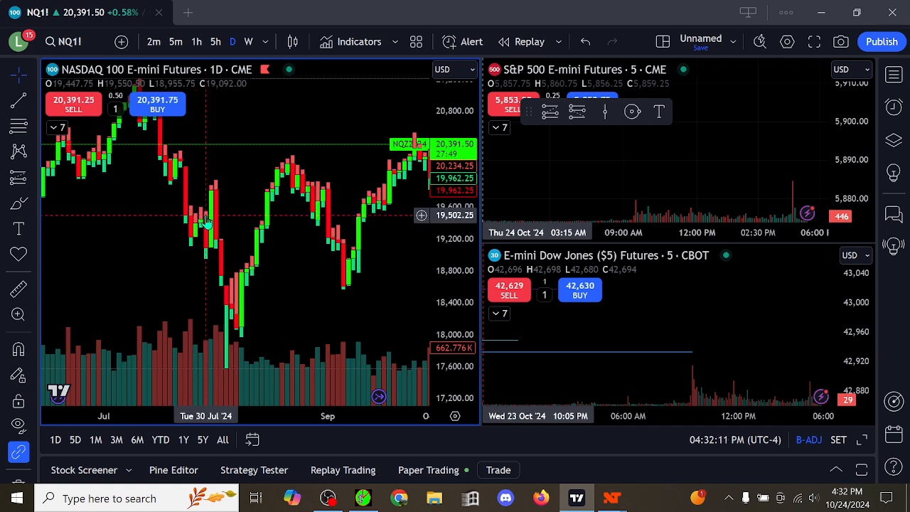
pyautogui.moveTo(457, 174); pyautogui.dragTo(457, 279)
pyautogui.scroll(-2, 356, 295)
pyautogui.moveTo(327, 287); pyautogui.dragTo(290, 307)
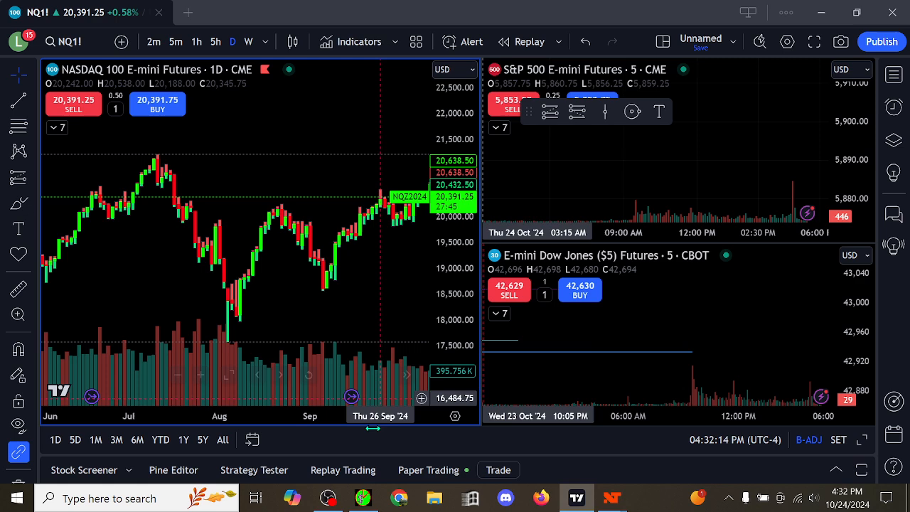
# Return to the Master Time Calculator, set the time increment to Hours, and calculate the date with 21214.5 hours added.
pyautogui.click(363, 498)
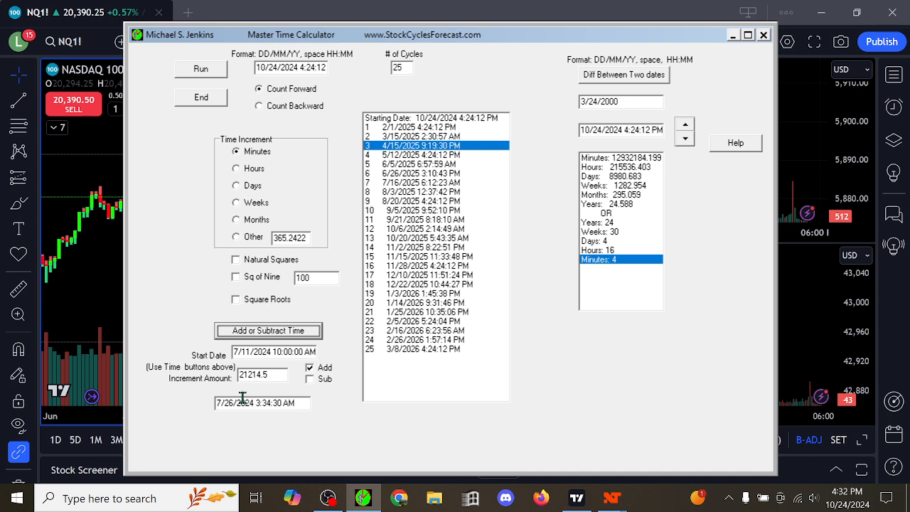
pyautogui.click(238, 169)
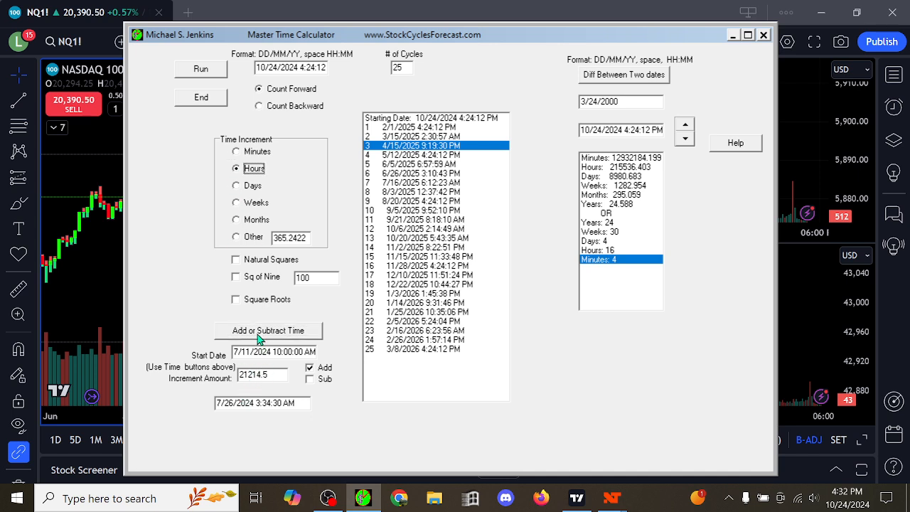
pyautogui.click(259, 331)
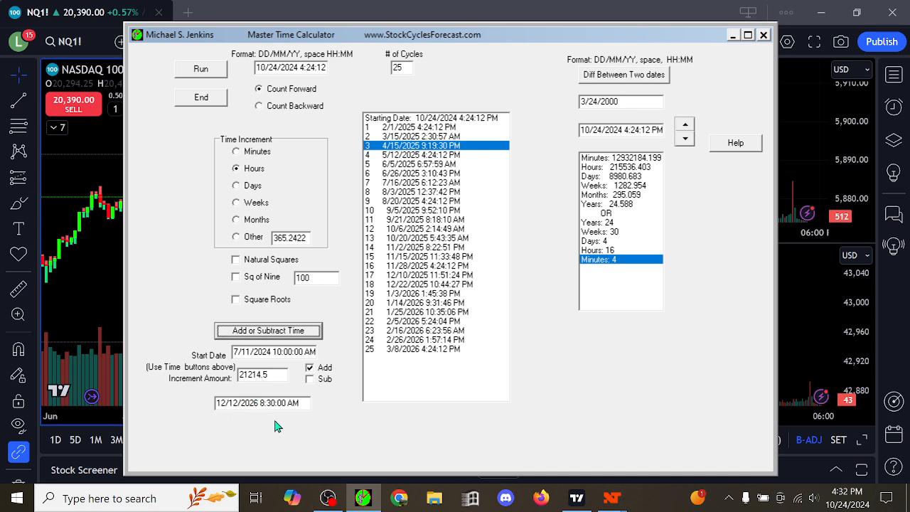
# Set the increment amount to 2121.45 and calculate the date with those hours added.
pyautogui.click(262, 374)
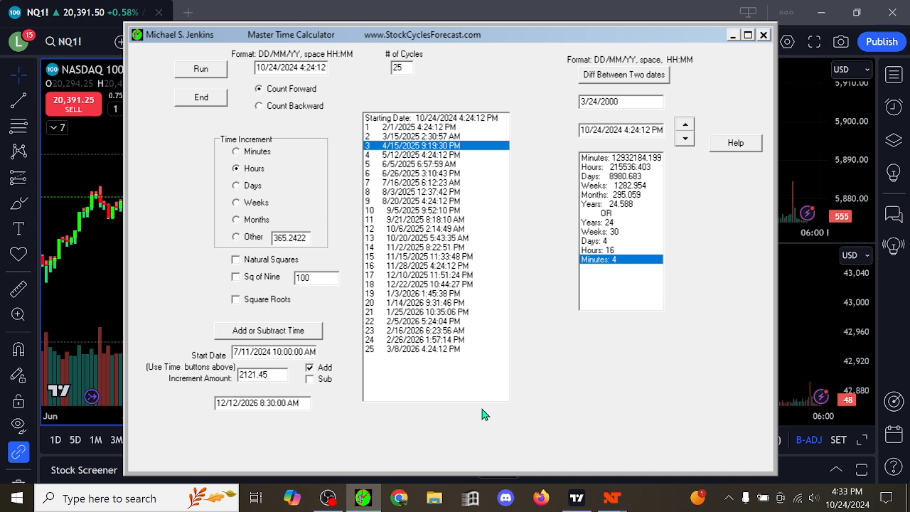
pyautogui.click(268, 330)
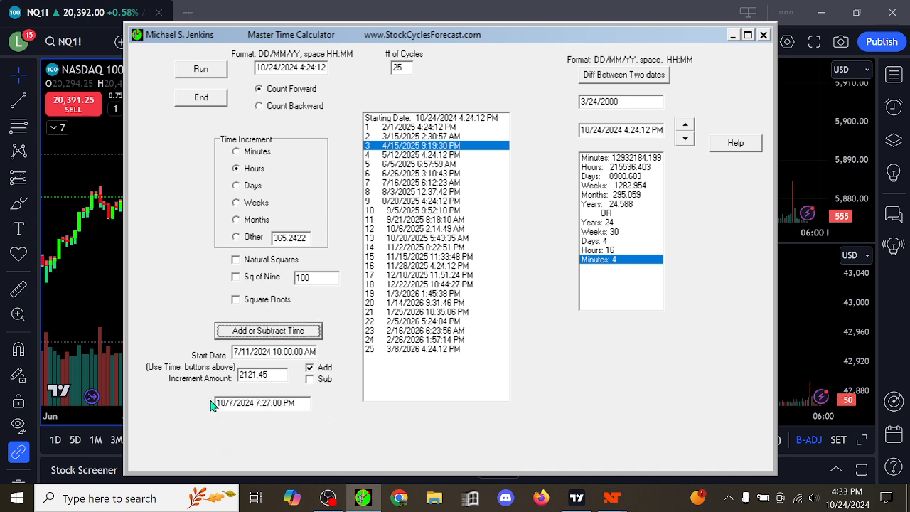
pyautogui.moveTo(276, 375)
pyautogui.mouseDown()
pyautogui.moveTo(225, 366)
pyautogui.moveTo(212, 376)
pyautogui.moveTo(303, 377)
pyautogui.moveTo(254, 372)
pyautogui.moveTo(271, 376)
pyautogui.mouseUp()
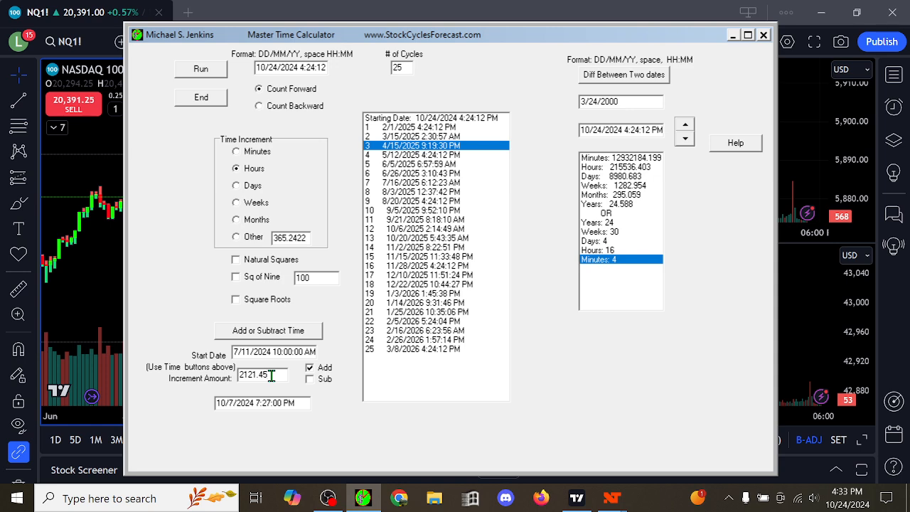
# Switch to TradingView and examine the daily NASDAQ 100 chart around the calculated early October 2024 date.
pyautogui.moveTo(578, 498)
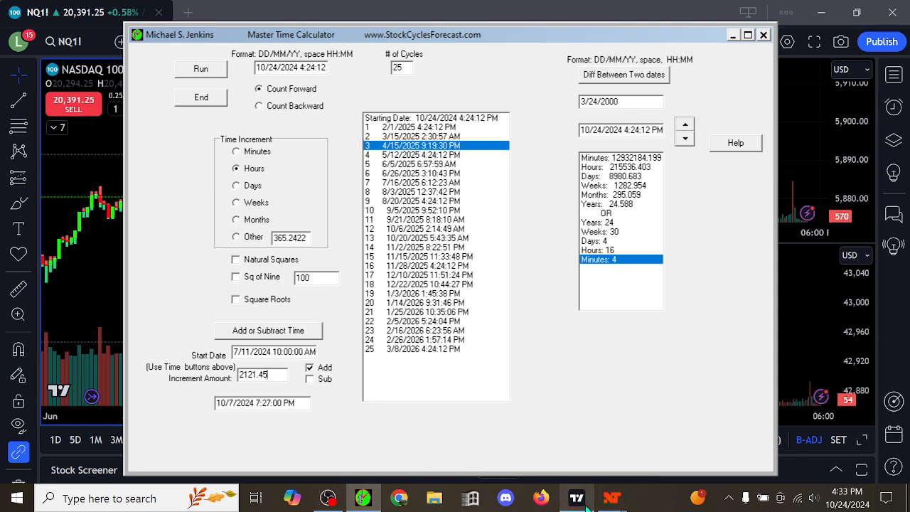
pyautogui.click(586, 504)
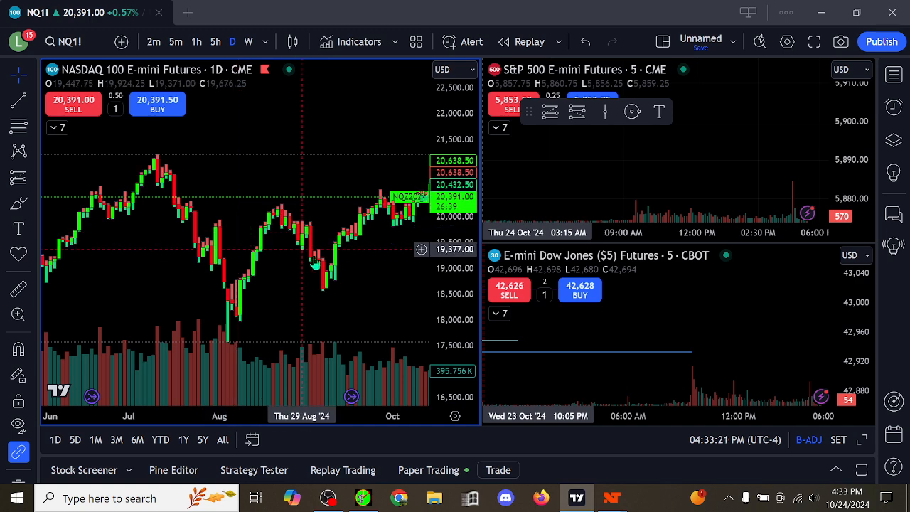
pyautogui.moveTo(341, 265); pyautogui.dragTo(204, 266)
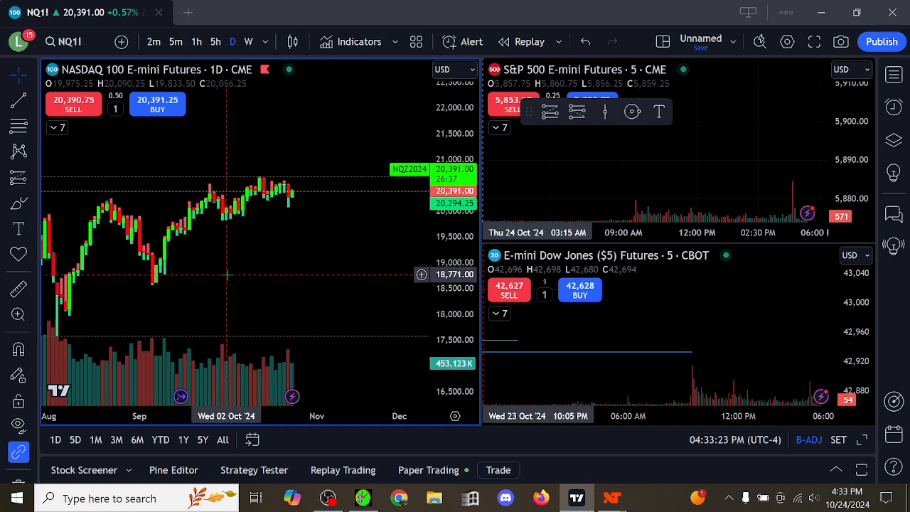
pyautogui.moveTo(245, 261); pyautogui.dragTo(337, 339)
pyautogui.scroll(4, 404, 297)
pyautogui.moveTo(435, 320); pyautogui.dragTo(436, 216)
pyautogui.moveTo(263, 264); pyautogui.dragTo(285, 206)
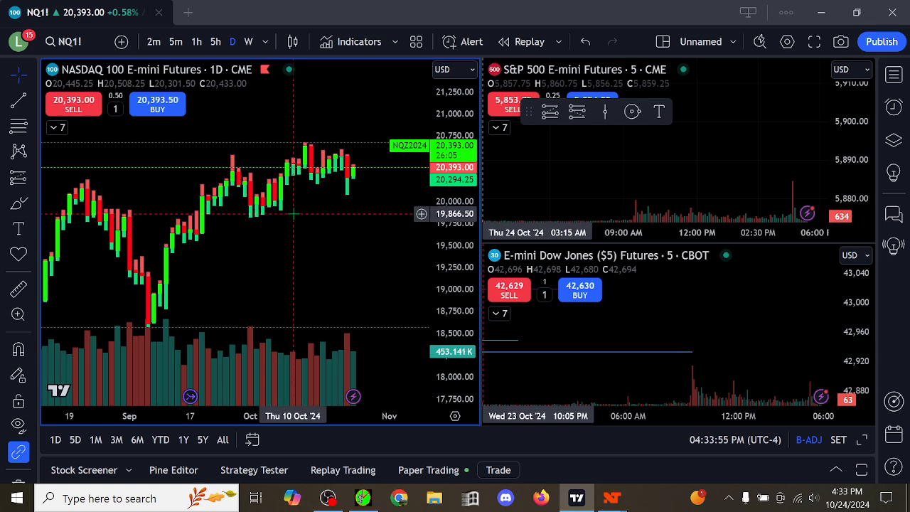
pyautogui.scroll(-5, 293, 213)
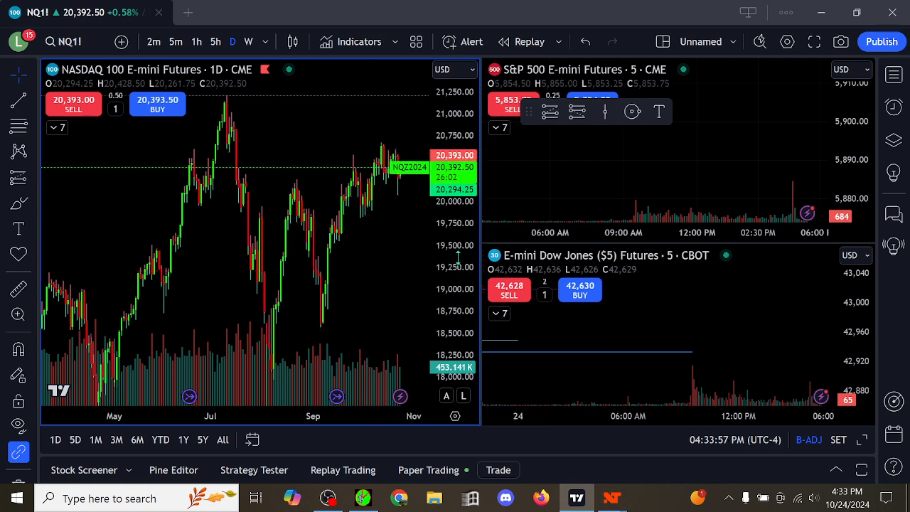
pyautogui.scroll(3, 359, 251)
pyautogui.moveTo(353, 258); pyautogui.dragTo(352, 266)
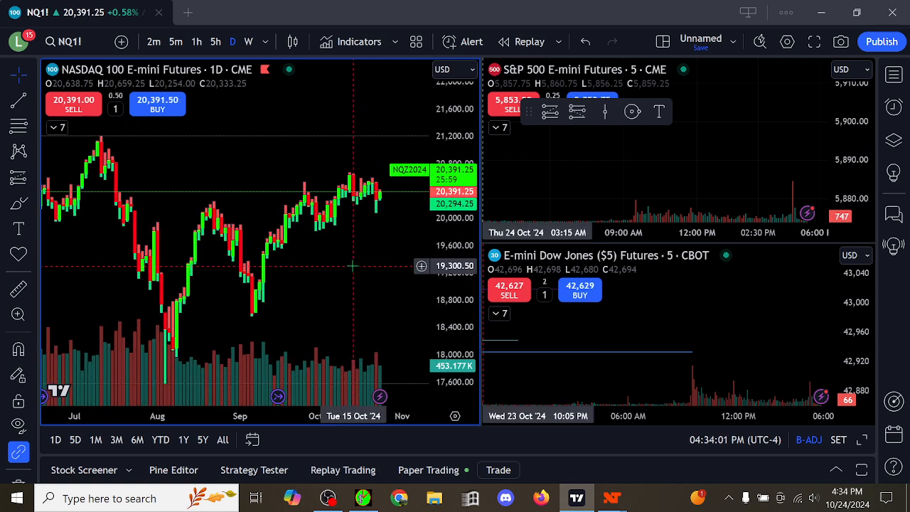
pyautogui.scroll(2, 353, 266)
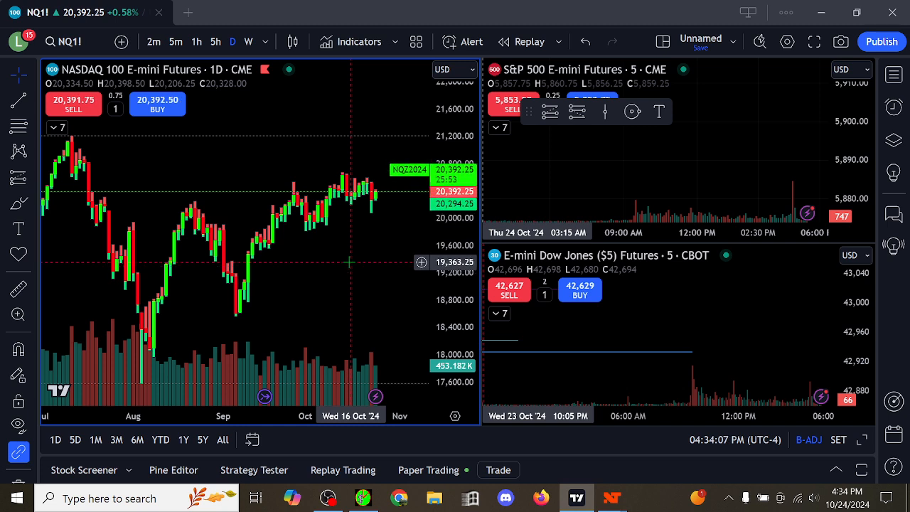
pyautogui.scroll(-2, 351, 262)
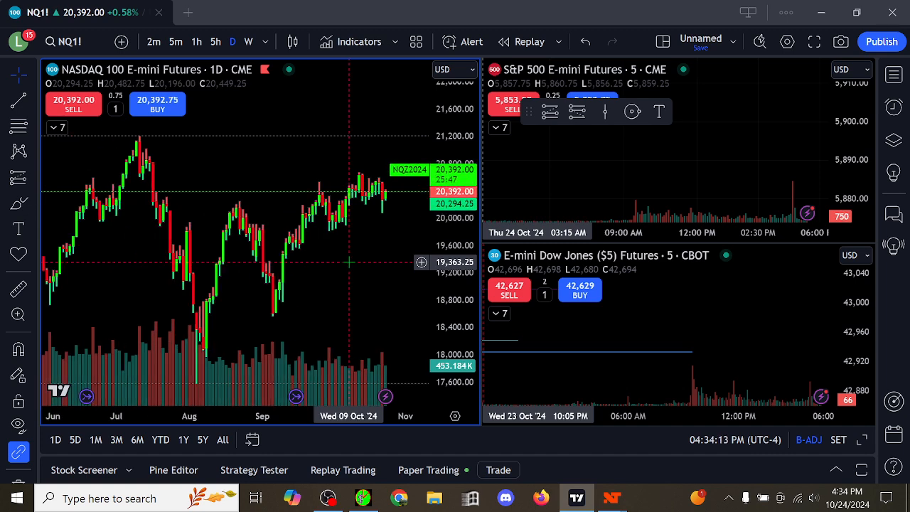
# Set the NASDAQ 100 chart to the weekly timeframe and examine its long-term price history.
pyautogui.click(248, 42)
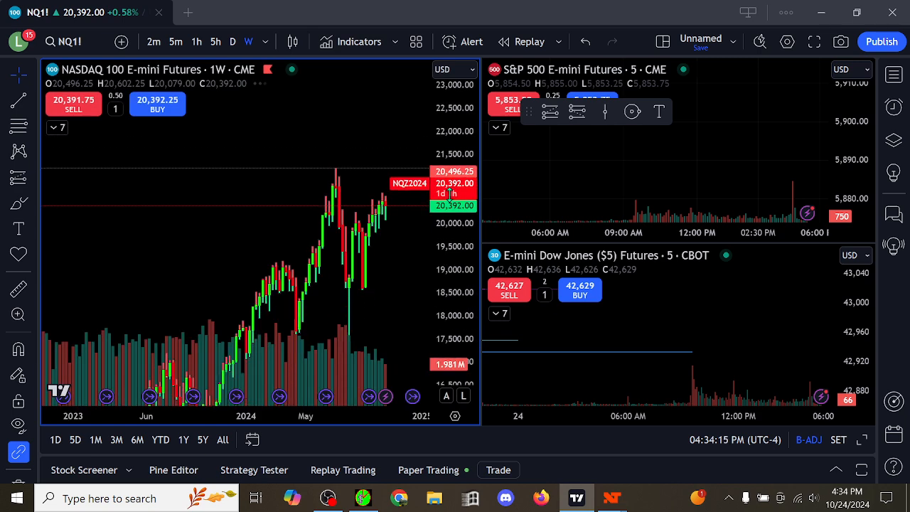
pyautogui.scroll(-4, 233, 220)
pyautogui.moveTo(153, 294); pyautogui.dragTo(199, 130)
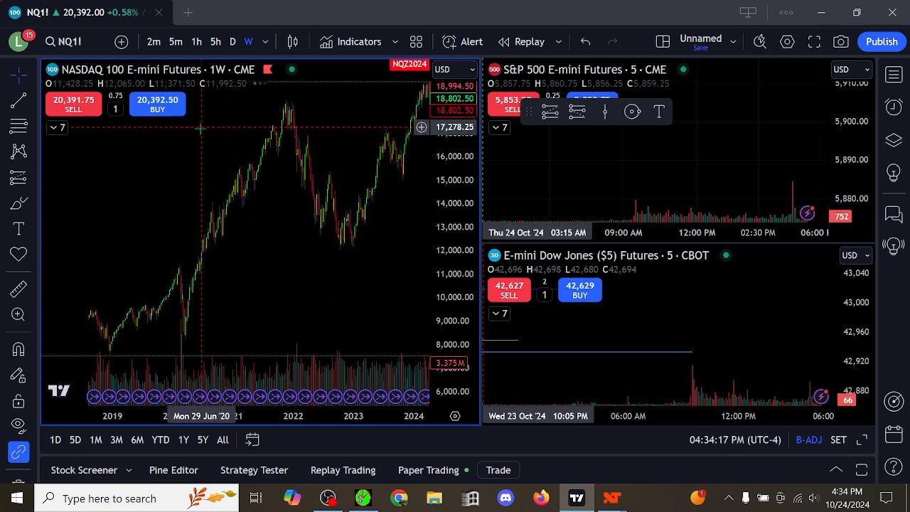
pyautogui.scroll(-10, 199, 213)
pyautogui.moveTo(400, 275); pyautogui.dragTo(387, 161)
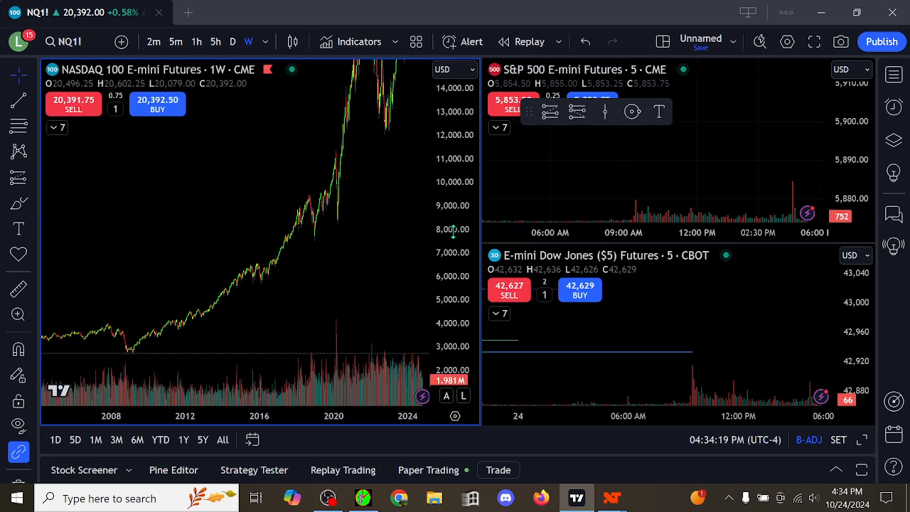
pyautogui.scroll(-5, 450, 230)
pyautogui.scroll(5, 315, 228)
pyautogui.moveTo(318, 212); pyautogui.dragTo(198, 336)
pyautogui.scroll(3, 227, 299)
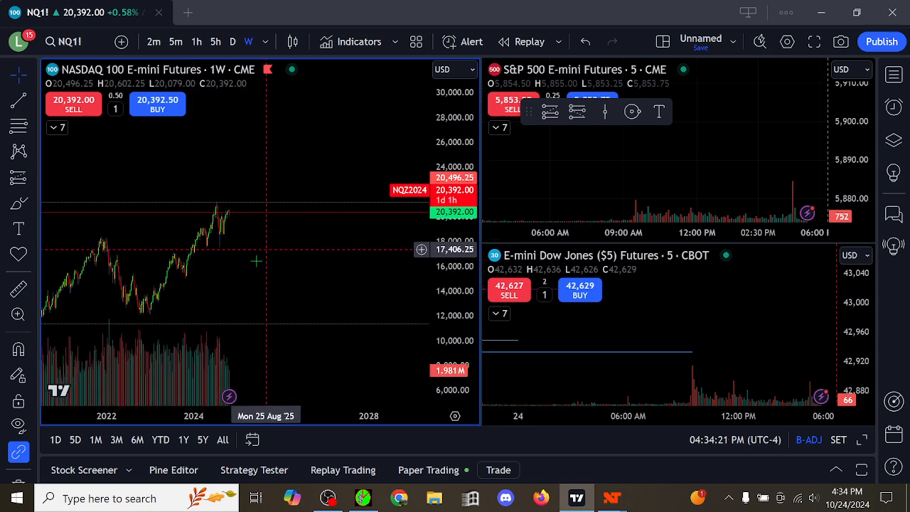
# Return the NASDAQ 100 chart to the daily timeframe and examine the price swings from June to October 2024.
pyautogui.click(175, 42)
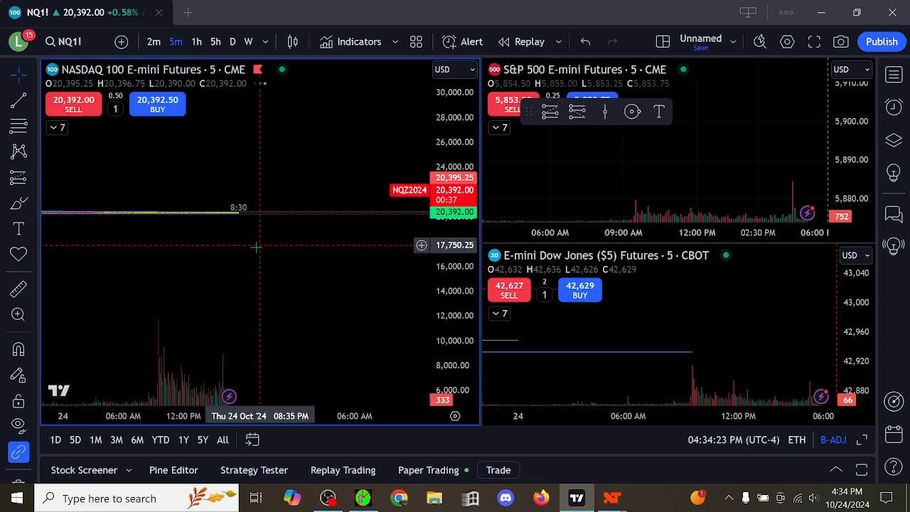
pyautogui.click(233, 42)
pyautogui.scroll(5, 442, 275)
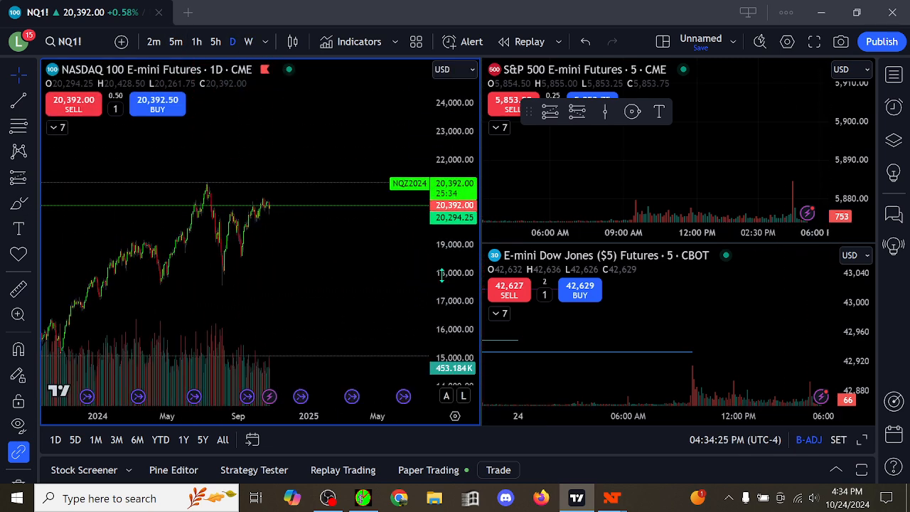
pyautogui.scroll(3, 245, 253)
pyautogui.scroll(6, 277, 247)
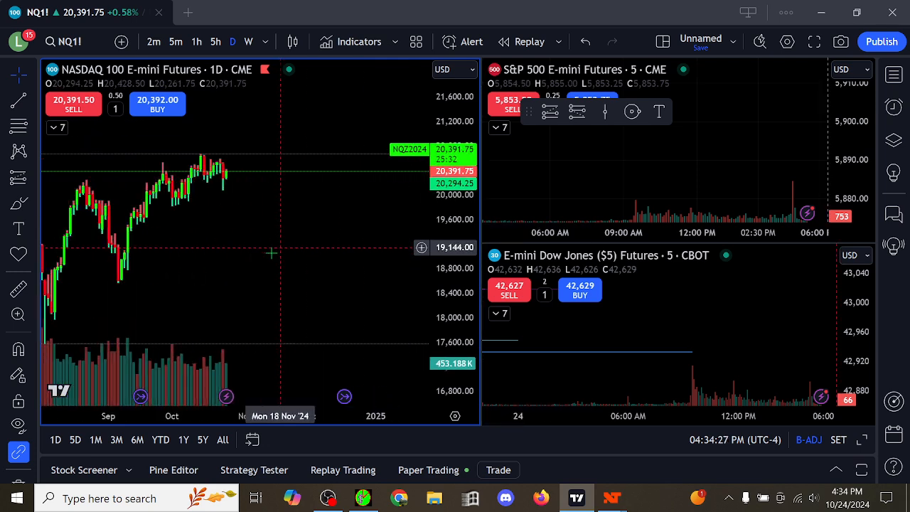
pyautogui.moveTo(201, 224); pyautogui.dragTo(399, 248)
pyautogui.scroll(5, 316, 275)
pyautogui.moveTo(335, 252); pyautogui.dragTo(279, 229)
pyautogui.scroll(-5, 278, 228)
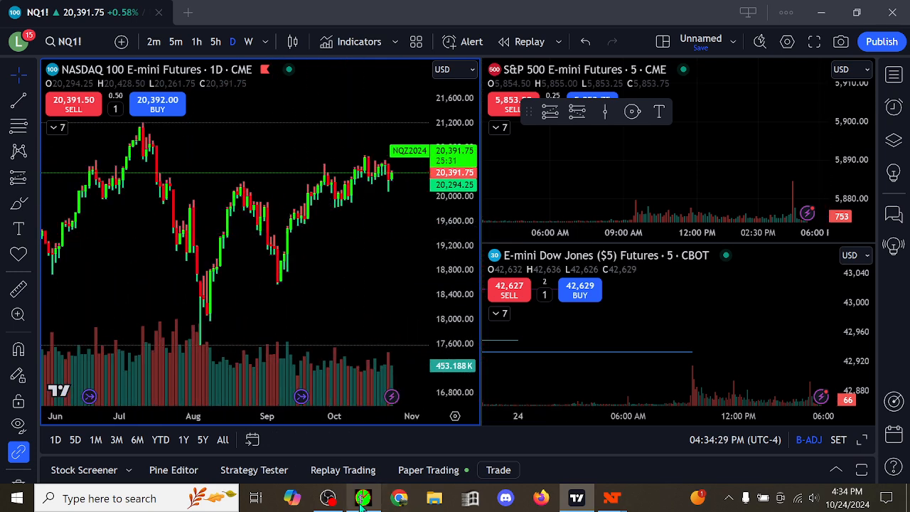
# Return to the Master Time Calculator, set the increment to 212.145 Days, and calculate the added date.
pyautogui.click(363, 497)
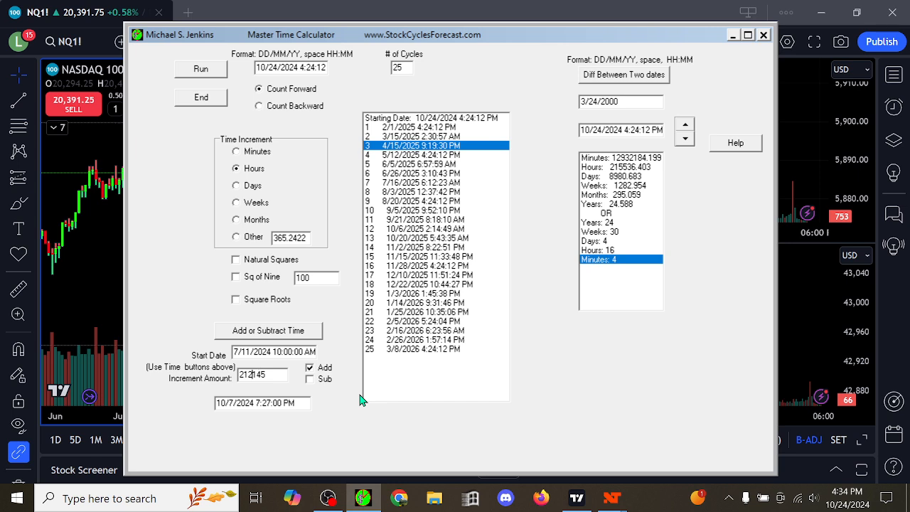
pyautogui.write('.')
pyautogui.click(238, 187)
pyautogui.click(291, 335)
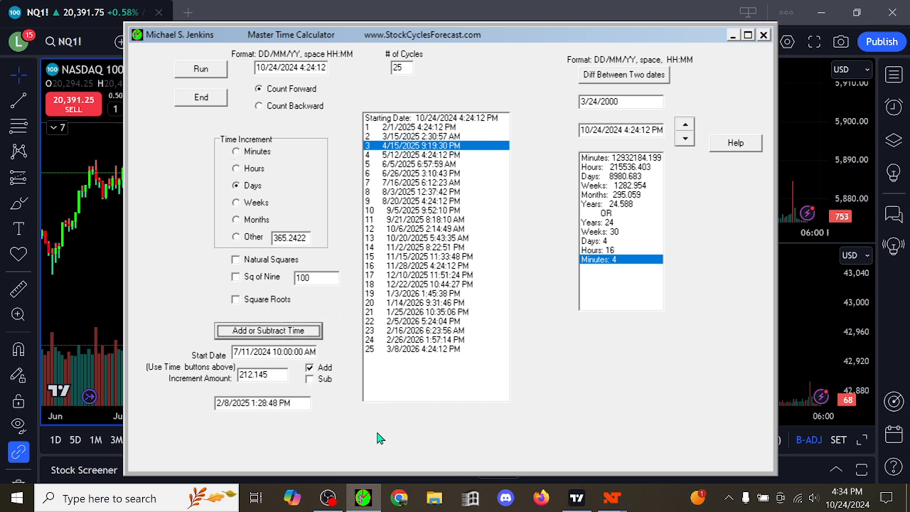
# Set the increment to 21.2145 Weeks and calculate the date that far after the July 2024 start date.
pyautogui.click(251, 375)
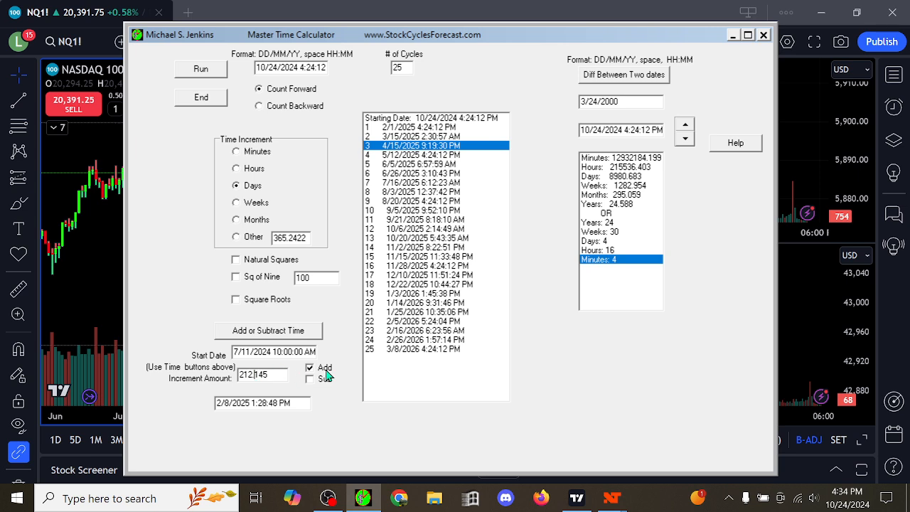
pyautogui.press('Delete')
pyautogui.write('.')
pyautogui.click(237, 202)
pyautogui.click(253, 332)
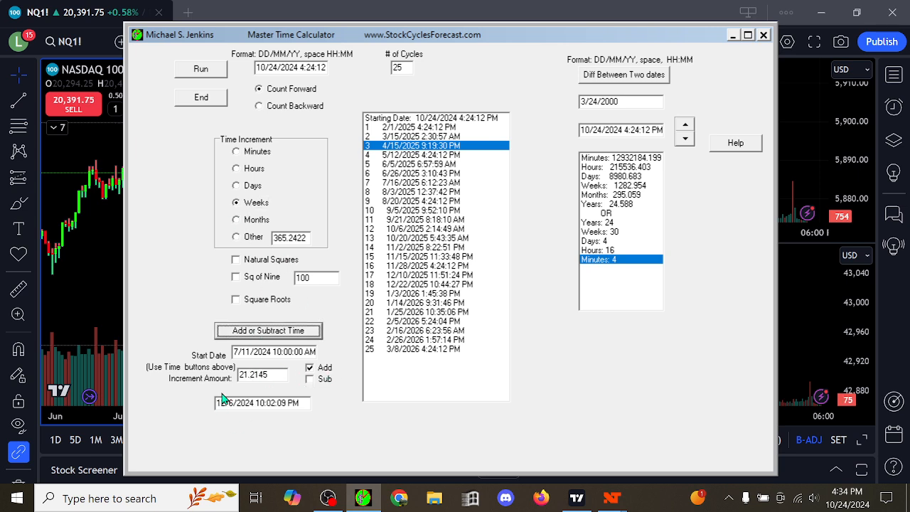
# Switch the time increment to Months and calculate the added date for 21.2145 months and for 2.12145 months.
pyautogui.click(237, 220)
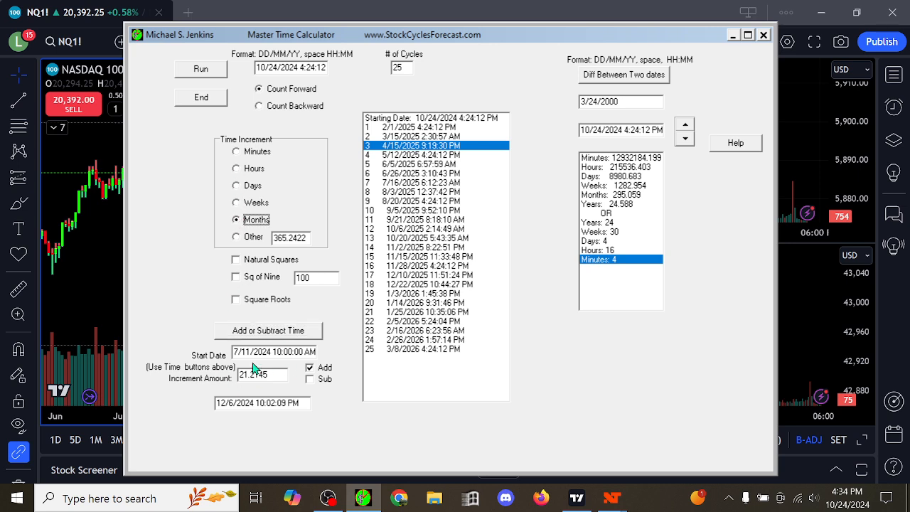
pyautogui.click(246, 330)
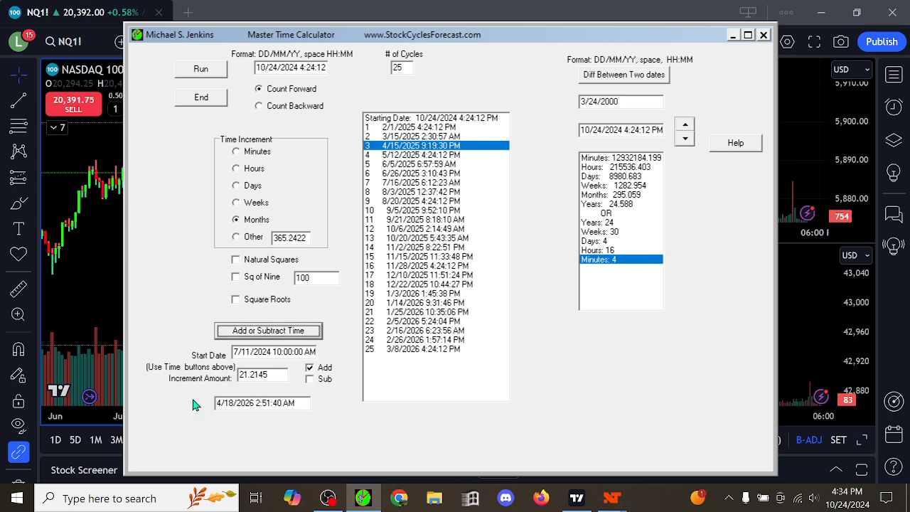
pyautogui.click(253, 374)
pyautogui.press('BackSpace')
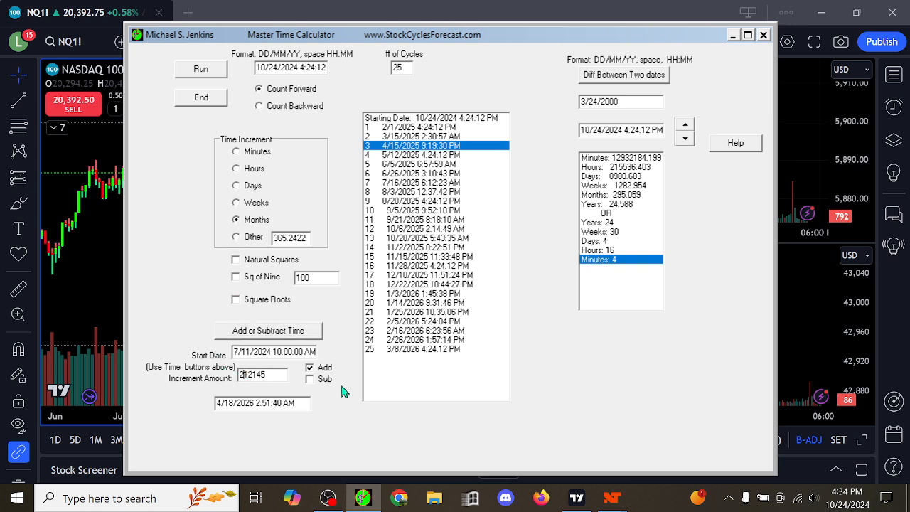
pyautogui.press('Left')
pyautogui.write('.')
pyautogui.click(284, 332)
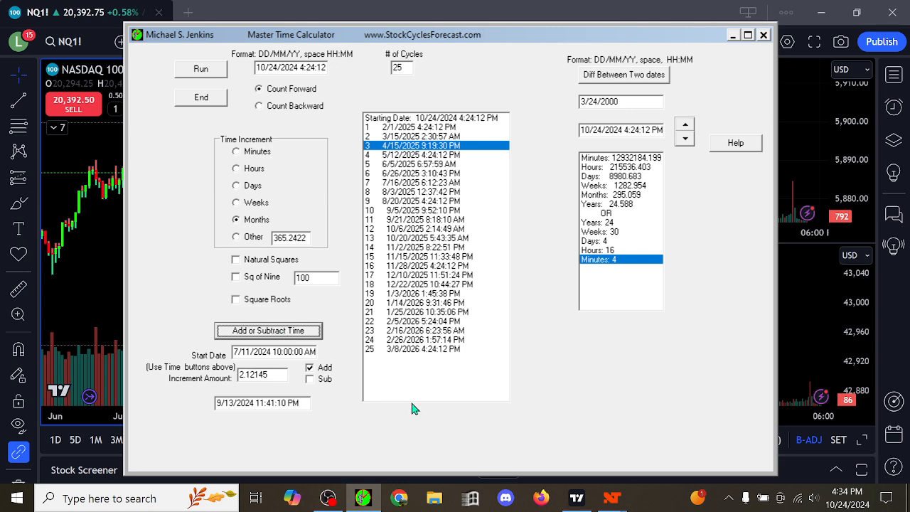
# Switch to the TradingView chart and examine the NASDAQ 100 daily price action around mid-September 2024.
pyautogui.click(576, 497)
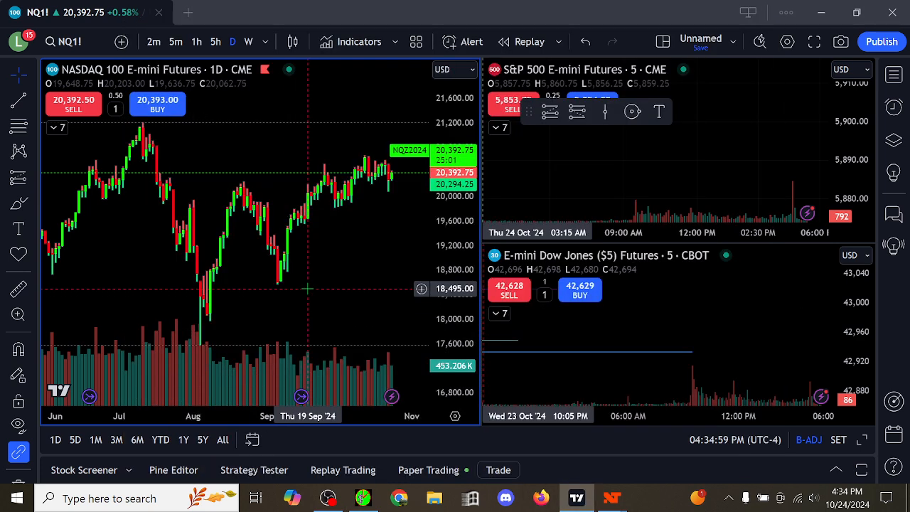
pyautogui.scroll(3, 318, 281)
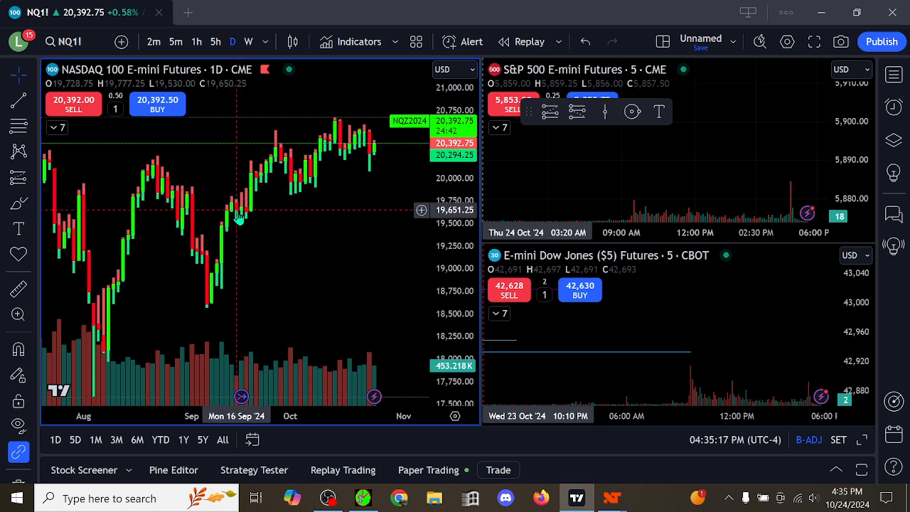
pyautogui.scroll(-1, 256, 227)
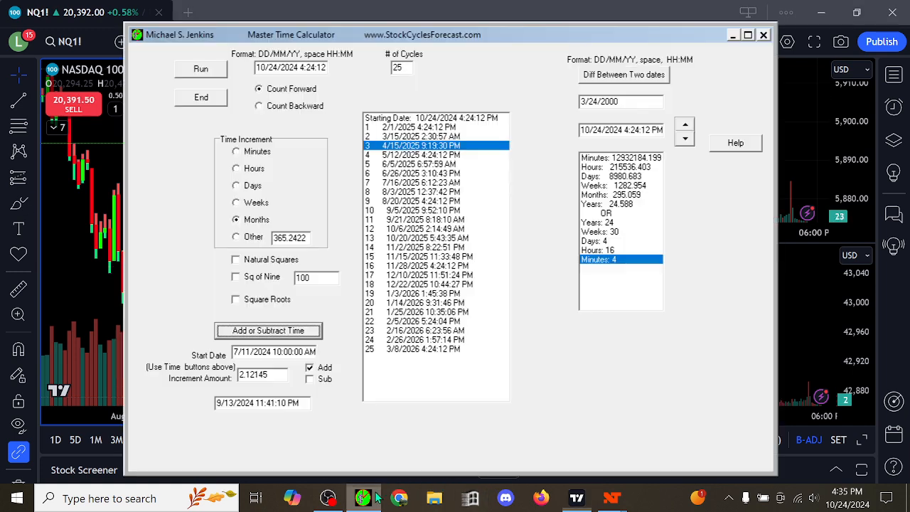
# Return to the Master Time Calculator, choose the Other increment of 365.2422, and calculate the added date for .212145.
pyautogui.click(362, 498)
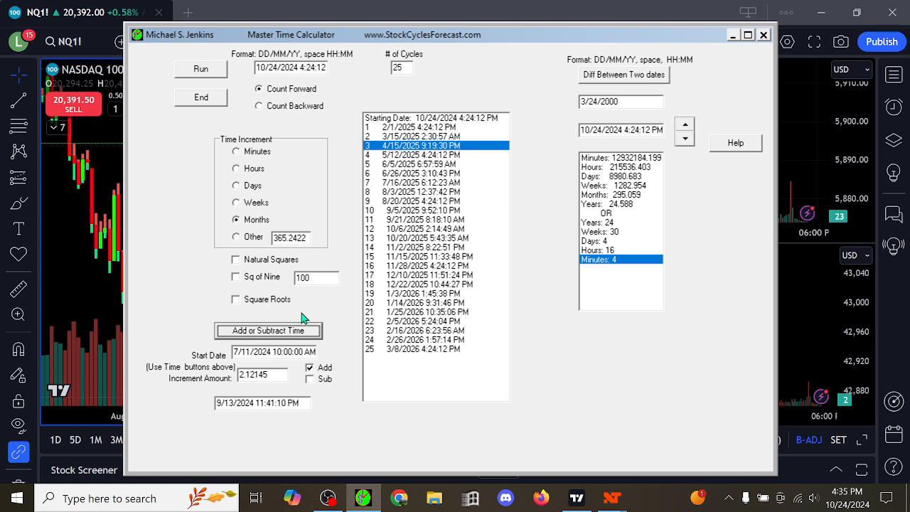
pyautogui.click(237, 238)
pyautogui.click(245, 374)
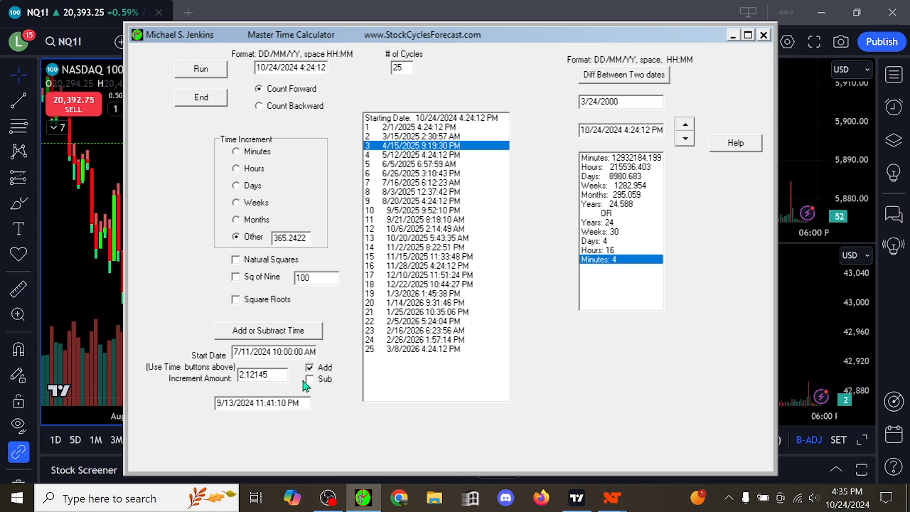
pyautogui.press('Delete')
pyautogui.write('.')
pyautogui.click(275, 335)
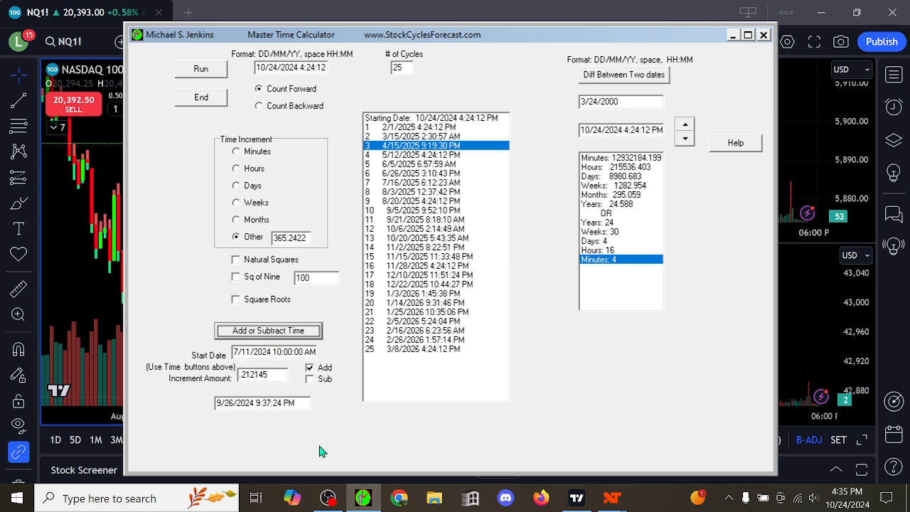
# Switch to the TradingView chart and examine the NASDAQ 100 daily swing around 26 September 2024 against the July high.
pyautogui.click(578, 499)
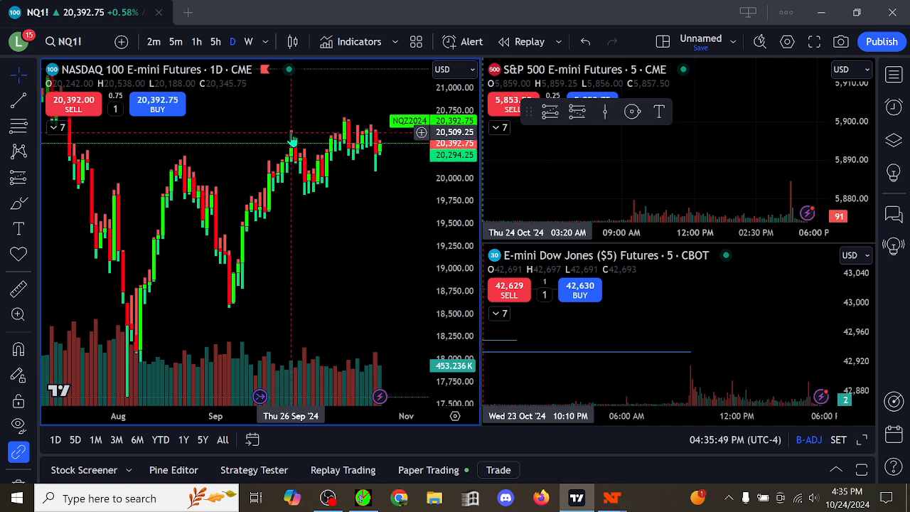
pyautogui.scroll(2, 291, 135)
pyautogui.moveTo(300, 252); pyautogui.dragTo(336, 264)
pyautogui.scroll(-3, 360, 269)
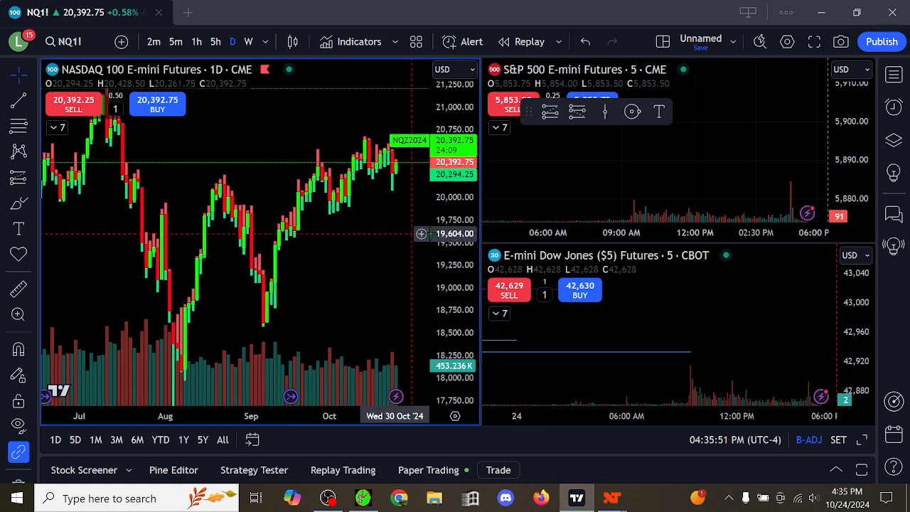
pyautogui.moveTo(452, 232); pyautogui.dragTo(453, 242)
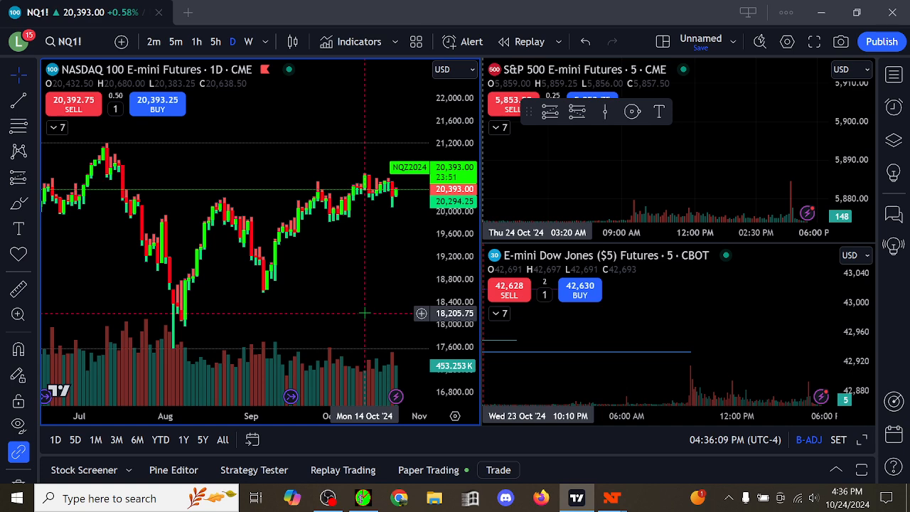
# Return to the Master Time Calculator, enable only Sq of Nine with a value of 88, and run the cycle projection.
pyautogui.click(363, 498)
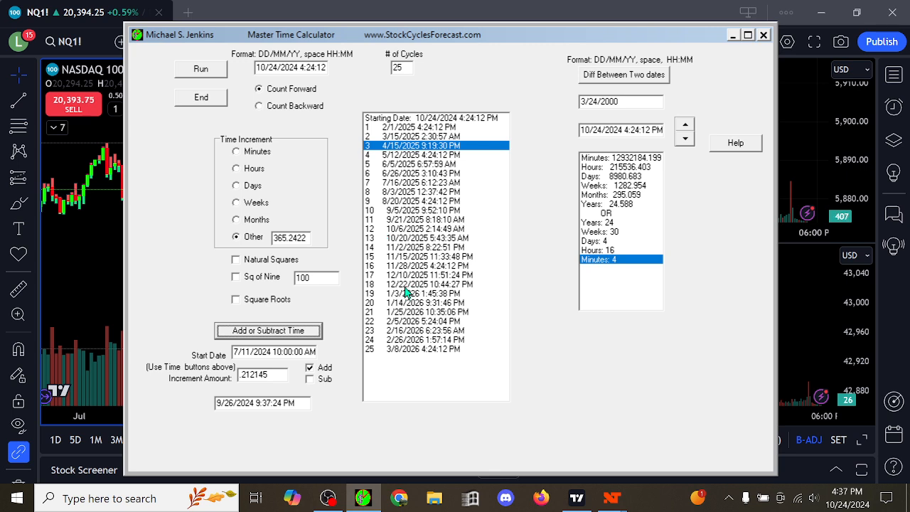
pyautogui.click(237, 280)
pyautogui.click(237, 299)
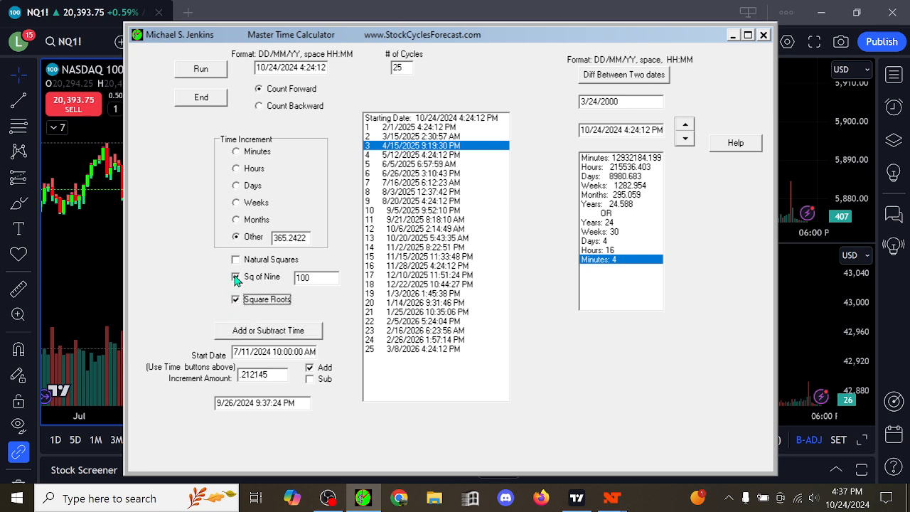
pyautogui.click(236, 277)
pyautogui.click(237, 300)
pyautogui.click(238, 278)
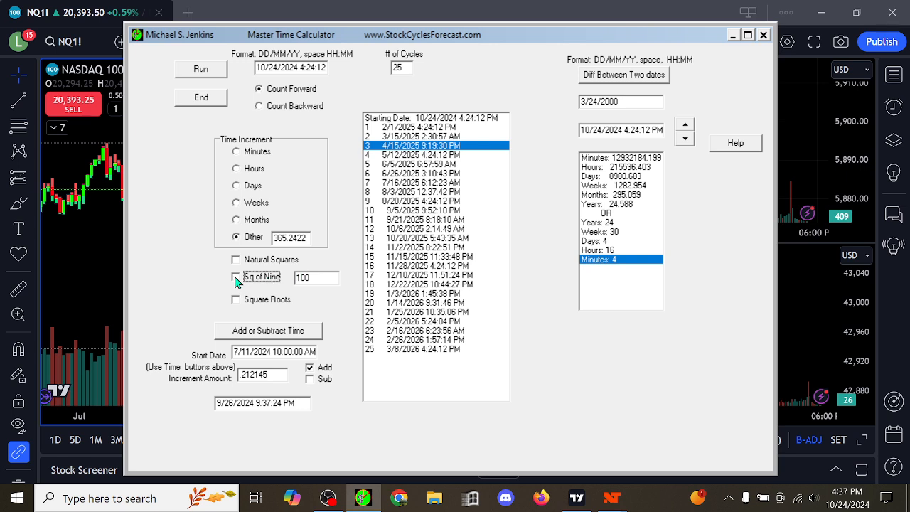
pyautogui.click(237, 279)
pyautogui.click(312, 277)
pyautogui.moveTo(320, 277); pyautogui.dragTo(281, 277)
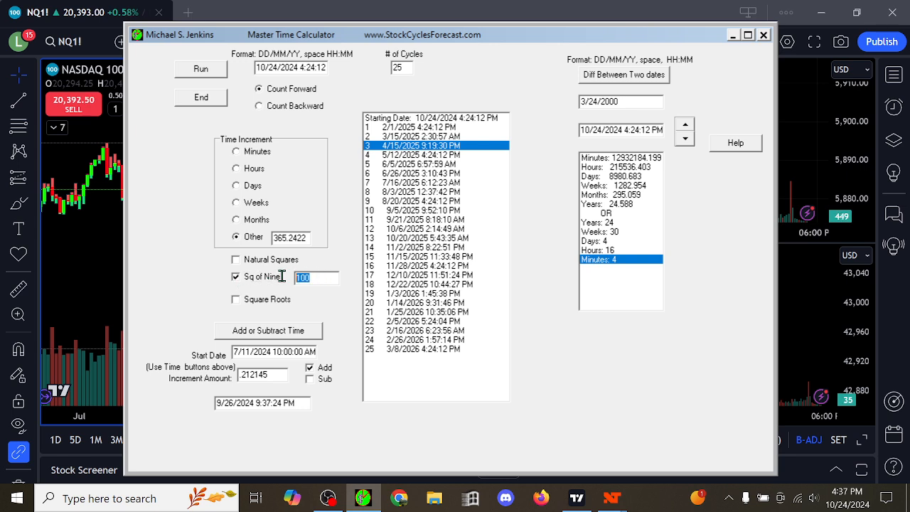
pyautogui.write('88')
pyautogui.click(202, 69)
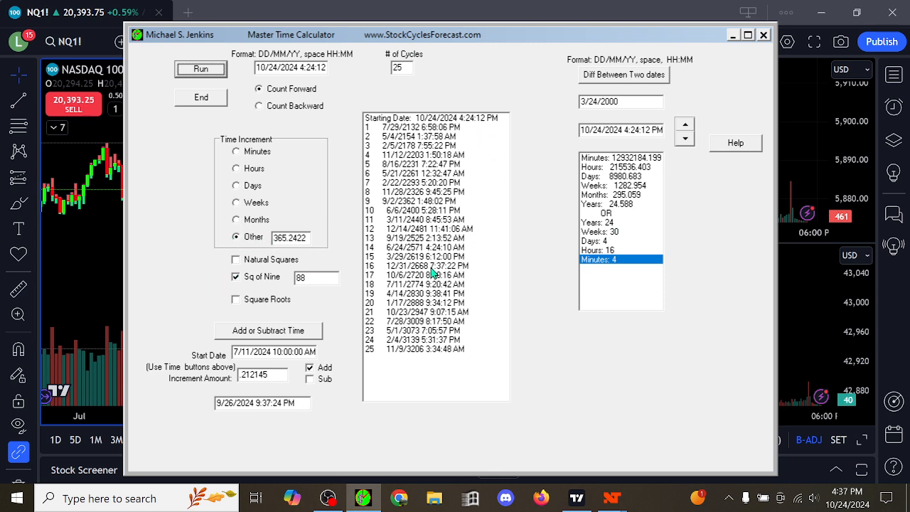
# Run the Square of Nine projection in Minutes, first with the existing value and again with the value set to 100.
pyautogui.click(235, 152)
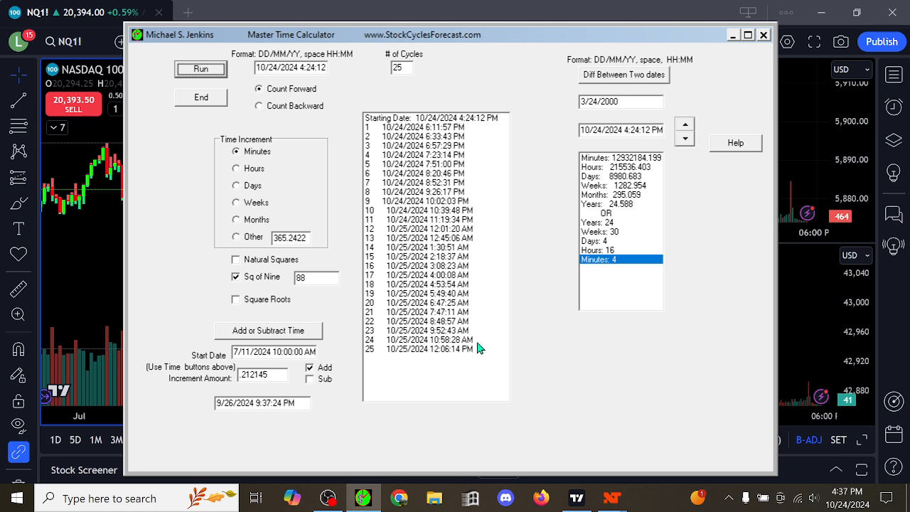
pyautogui.doubleClick(328, 275)
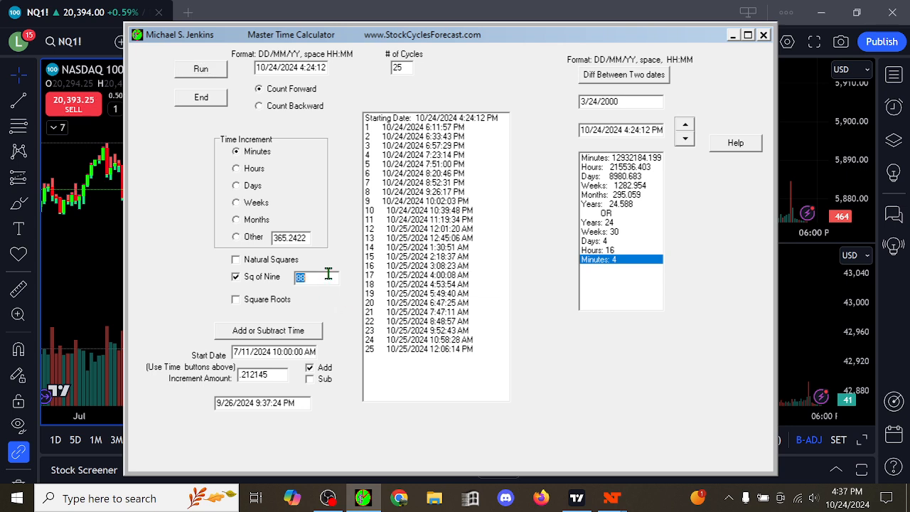
pyautogui.write('100')
pyautogui.click(210, 74)
# Go through the projected Square of Nine cycle dates one by one, from cycle 2 to cycle 14.
pyautogui.click(412, 140)
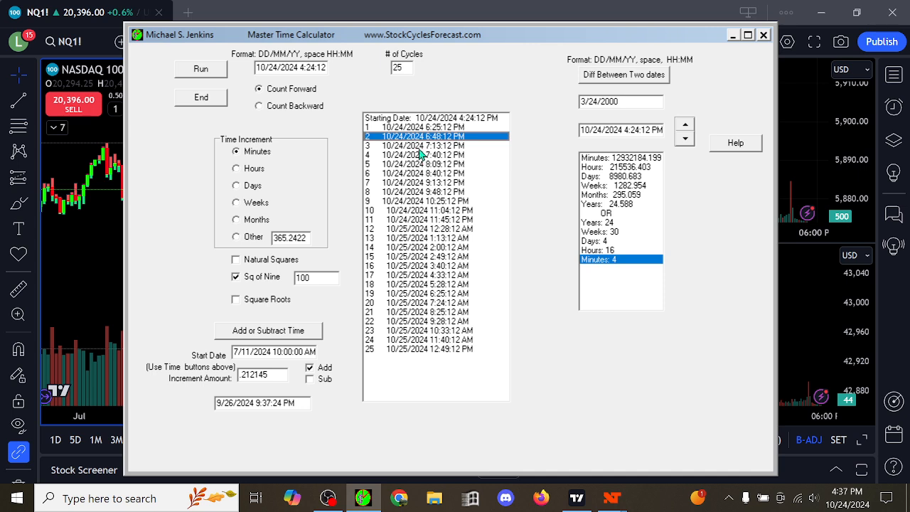
pyautogui.click(418, 146)
pyautogui.click(416, 156)
pyautogui.click(412, 174)
pyautogui.click(410, 185)
pyautogui.click(410, 201)
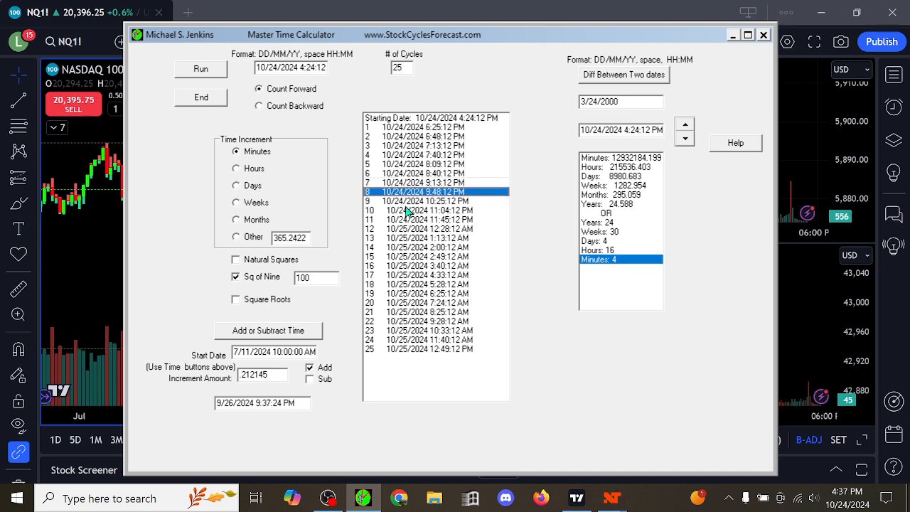
pyautogui.click(412, 219)
pyautogui.click(414, 229)
pyautogui.click(415, 247)
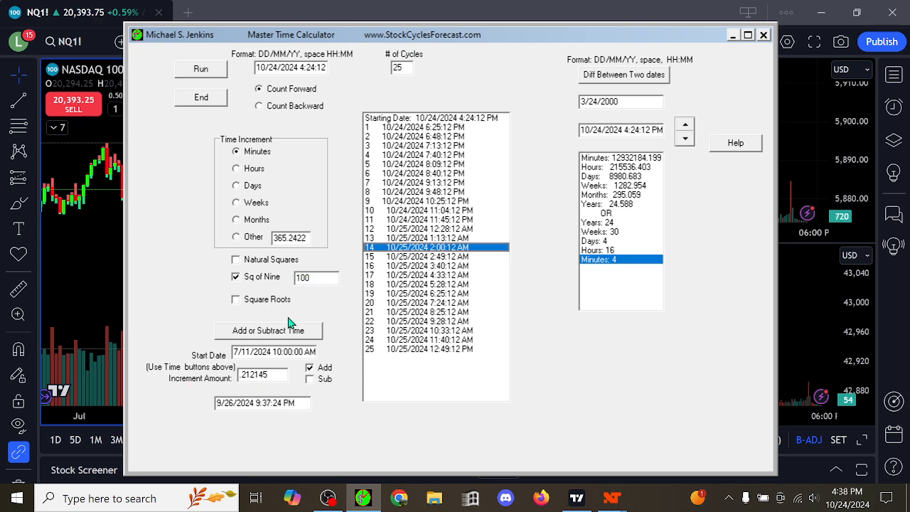
# Calculate the date .212145 Minutes after the July 2024 start date and point out the resulting date.
pyautogui.click(268, 332)
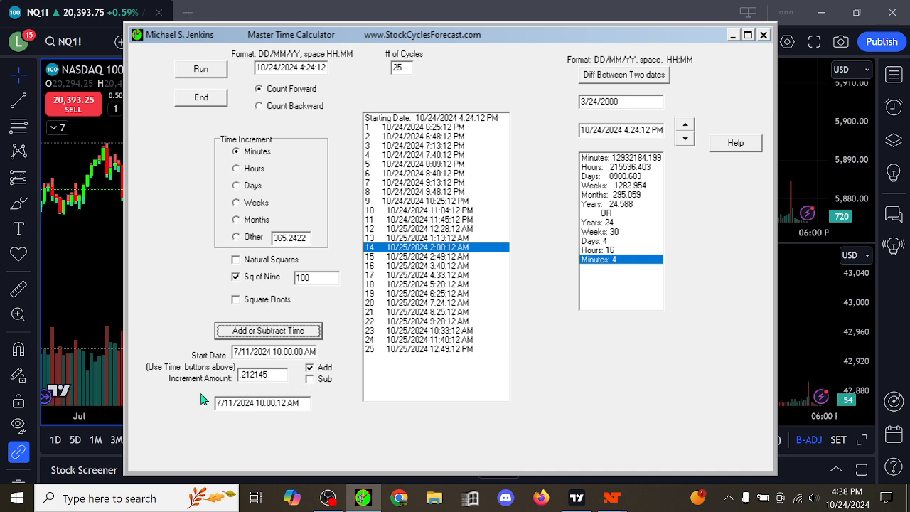
pyautogui.moveTo(216, 403); pyautogui.dragTo(349, 414)
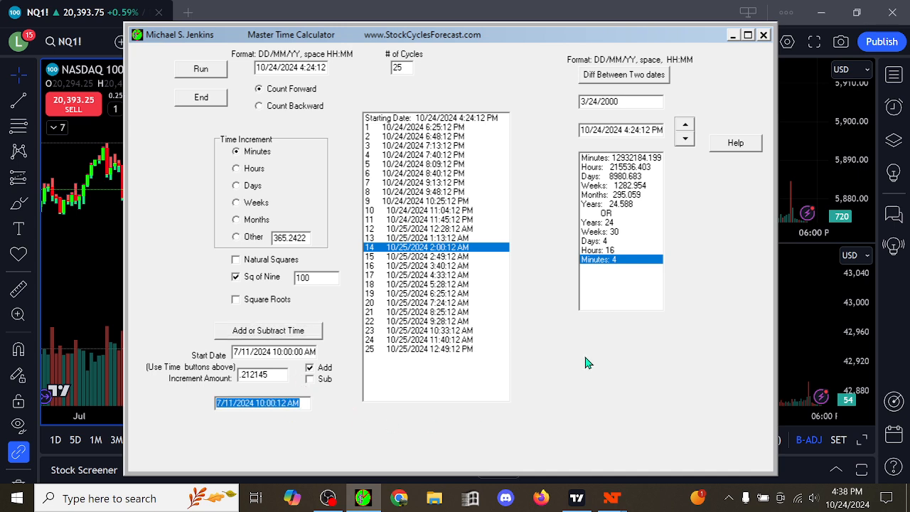
pyautogui.click(434, 394)
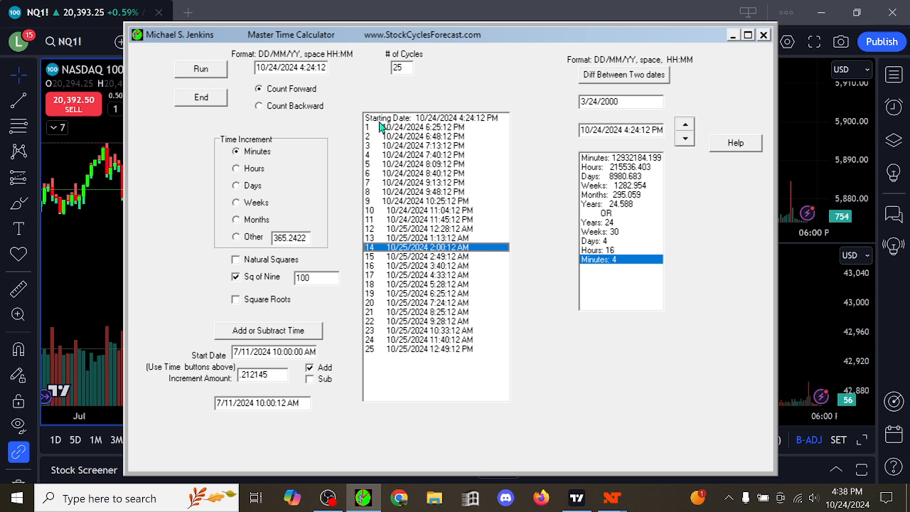